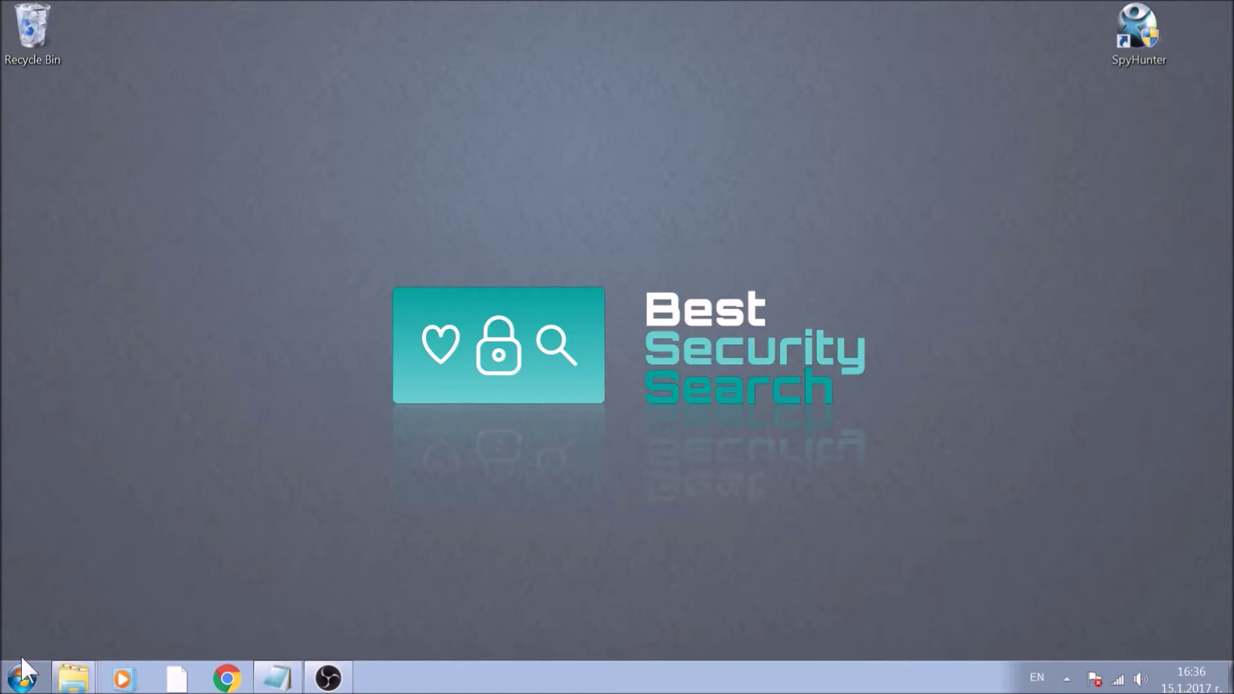
# Step: Search 'System Configuration' in the Start menu and launch the utility
pyautogui.click(21, 683)
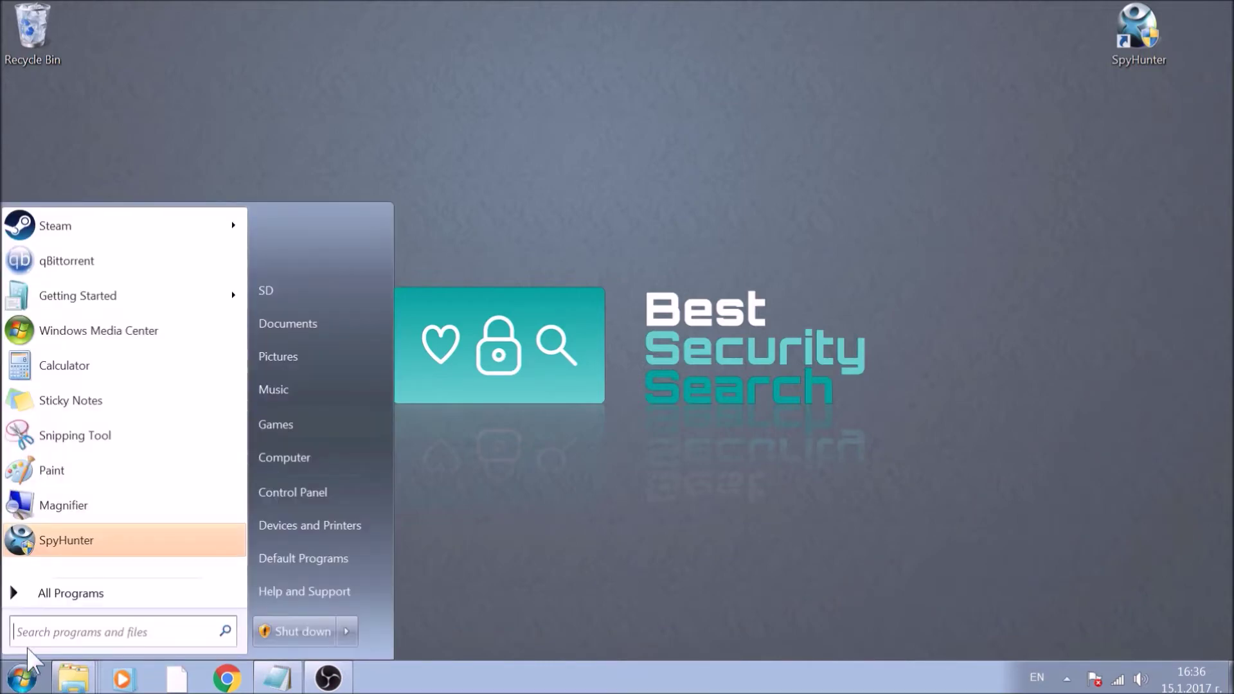
pyautogui.click(34, 631)
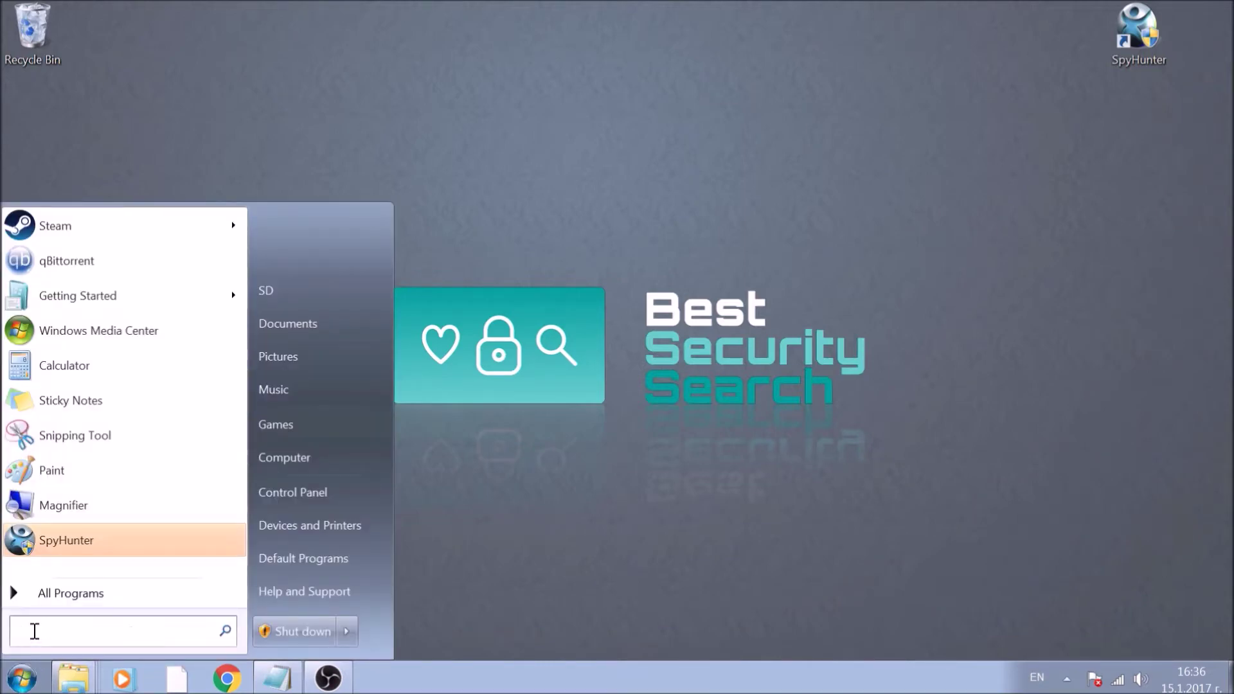
pyautogui.write('S')
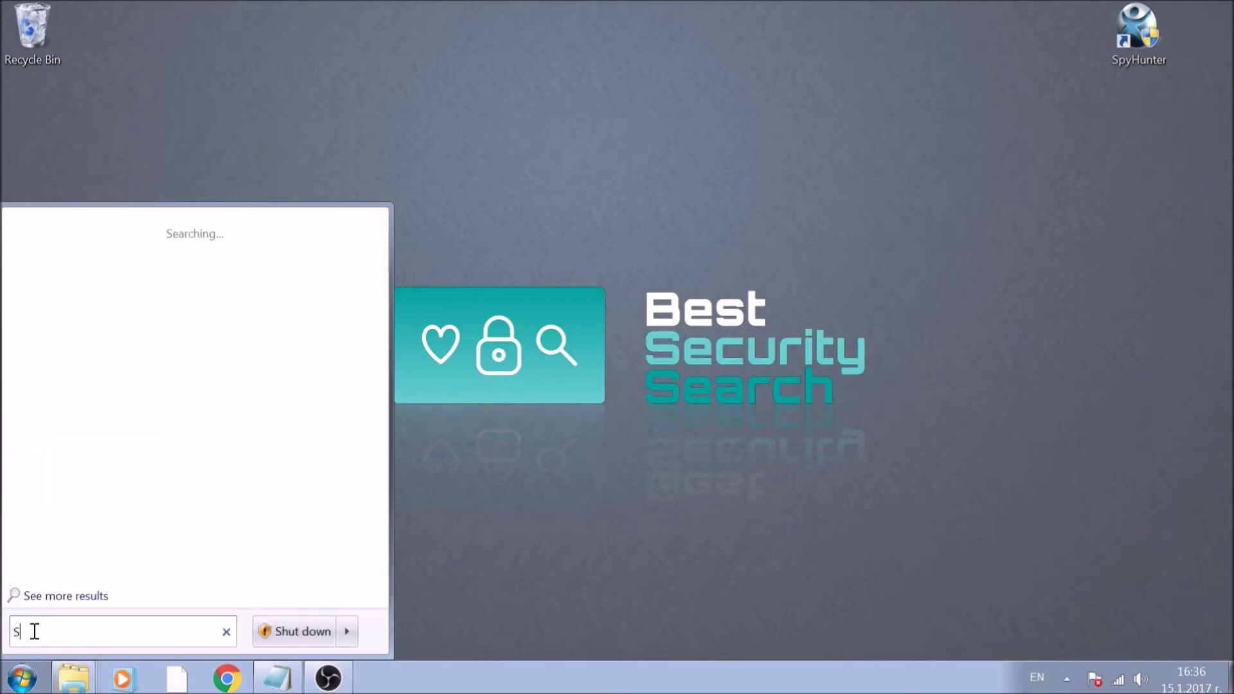
pyautogui.write('ystem ')
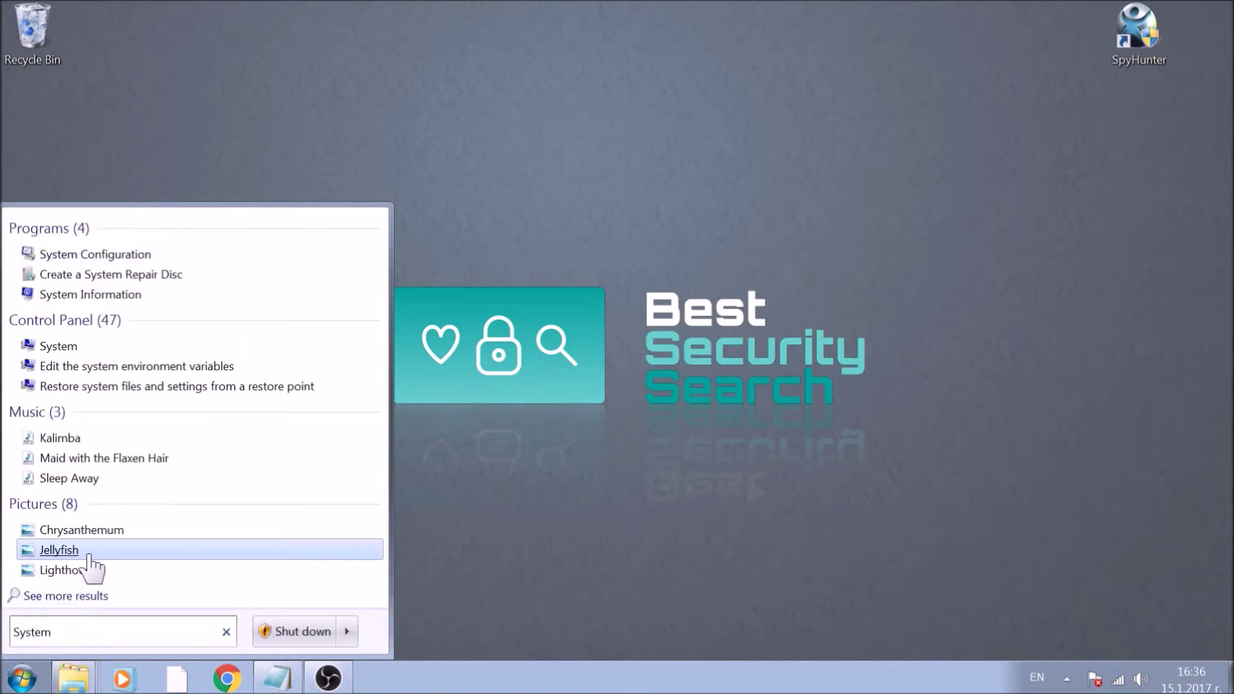
pyautogui.write('Configurat')
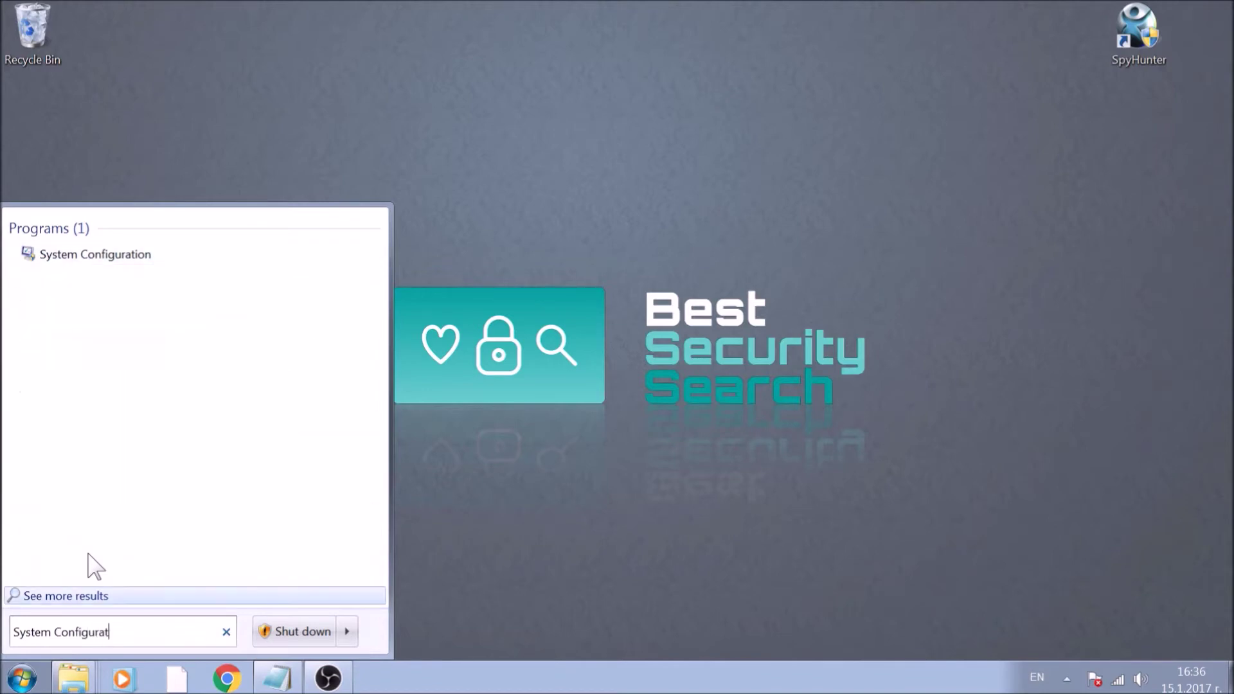
pyautogui.write('ion')
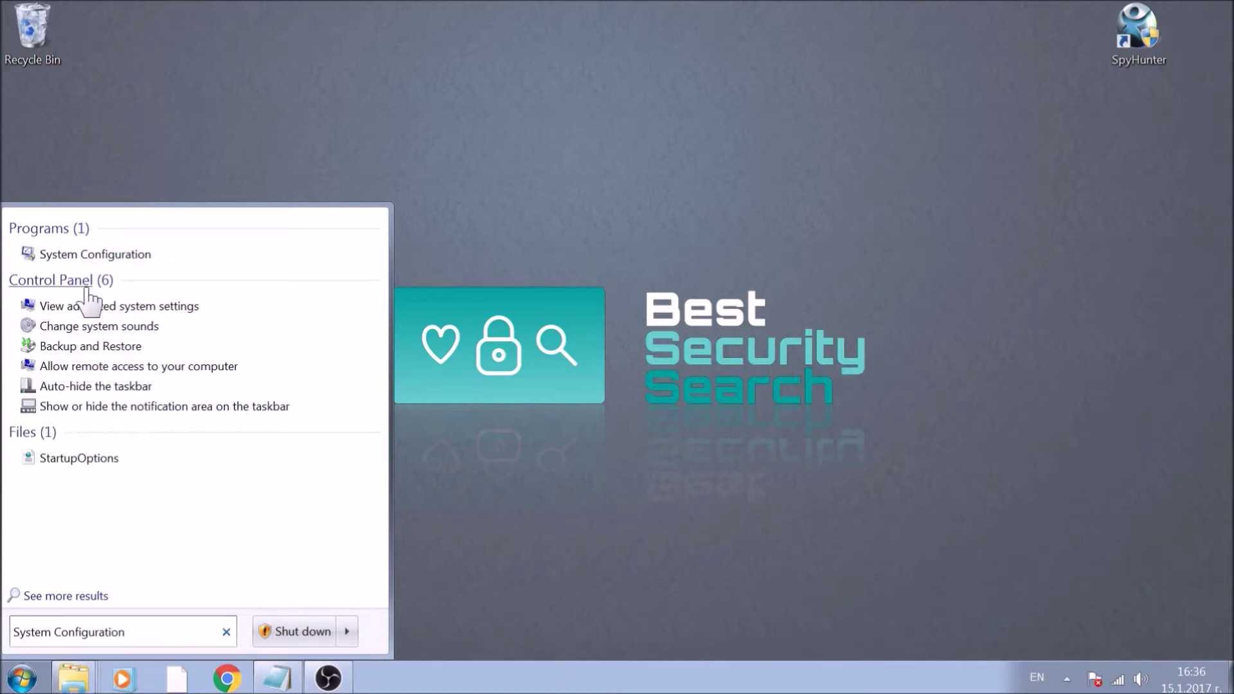
pyautogui.click(90, 255)
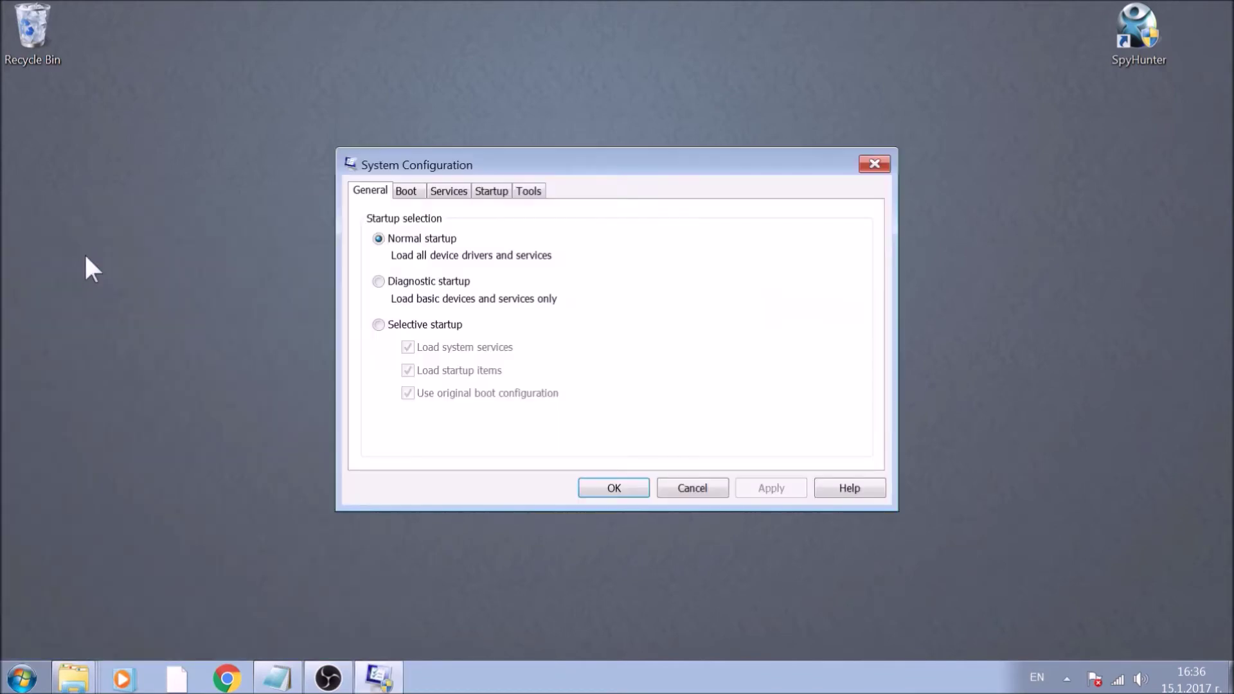
# Step: On the Boot tab, enable Safe boot with Network, apply and confirm with OK
pyautogui.click(407, 192)
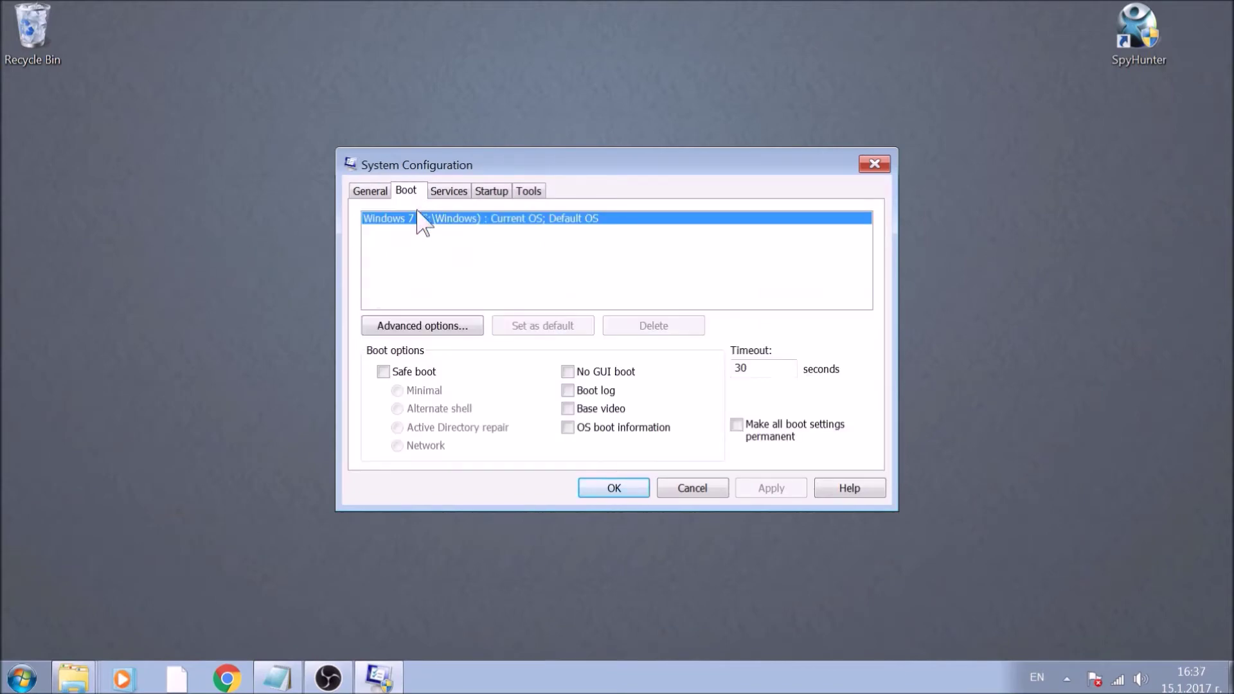
pyautogui.click(421, 372)
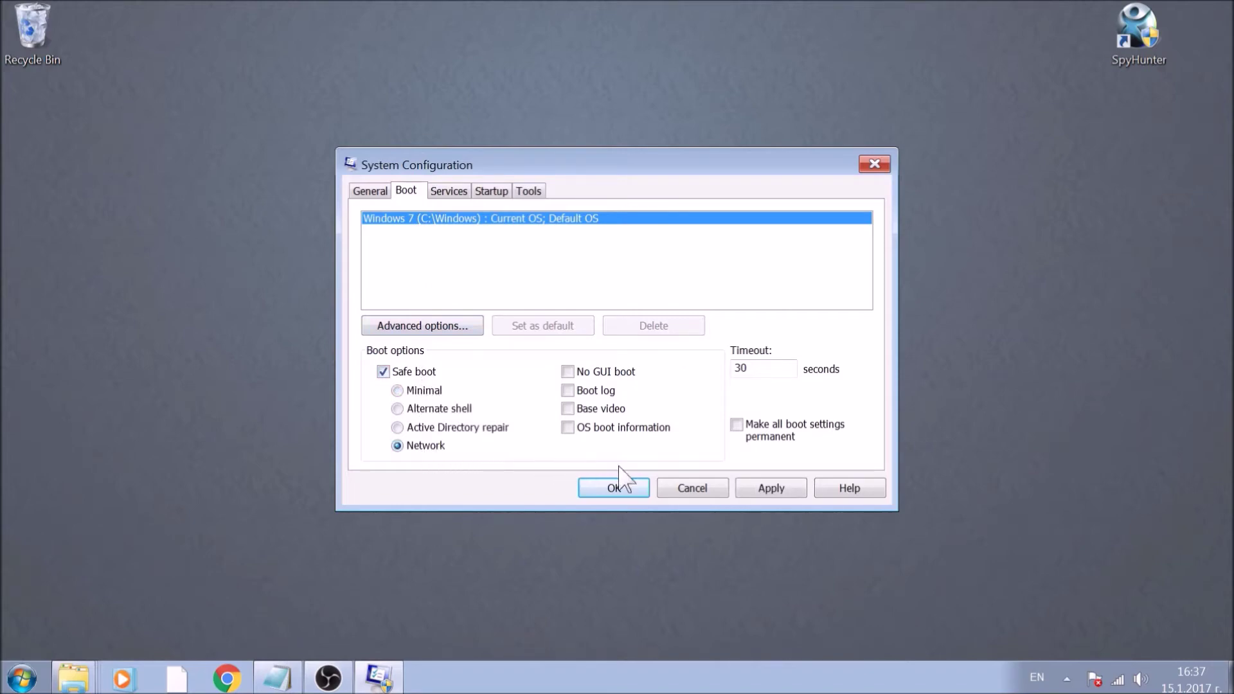
pyautogui.click(753, 485)
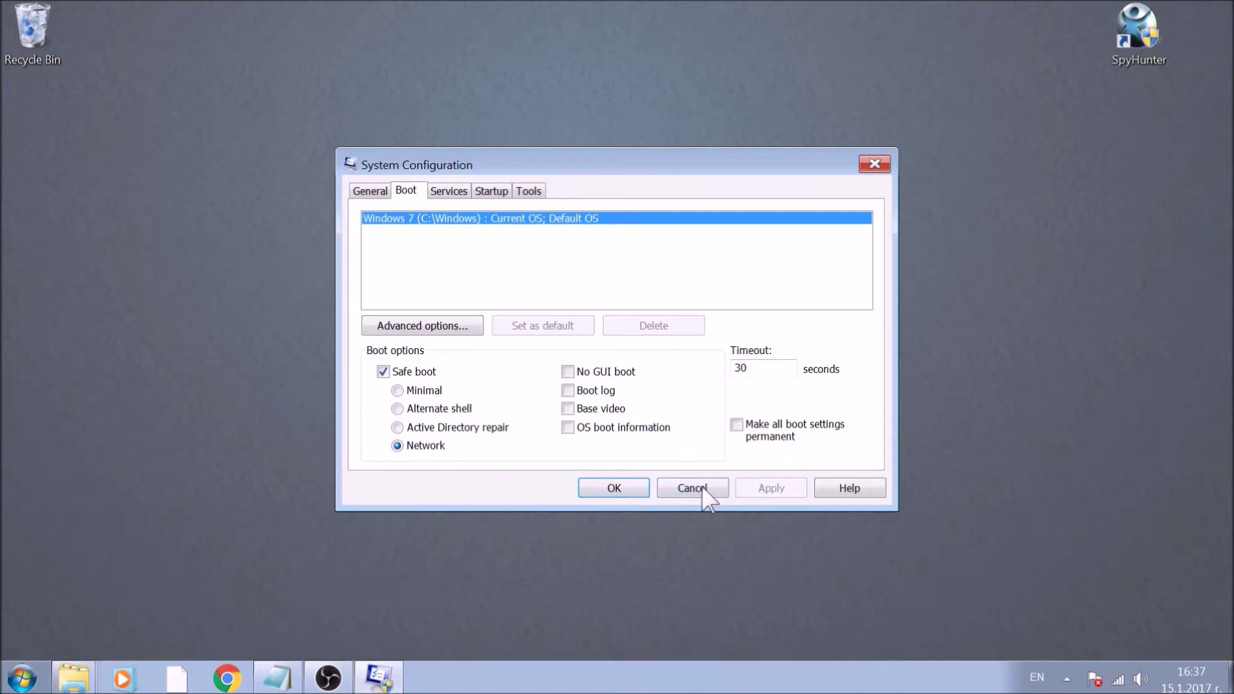
pyautogui.click(641, 490)
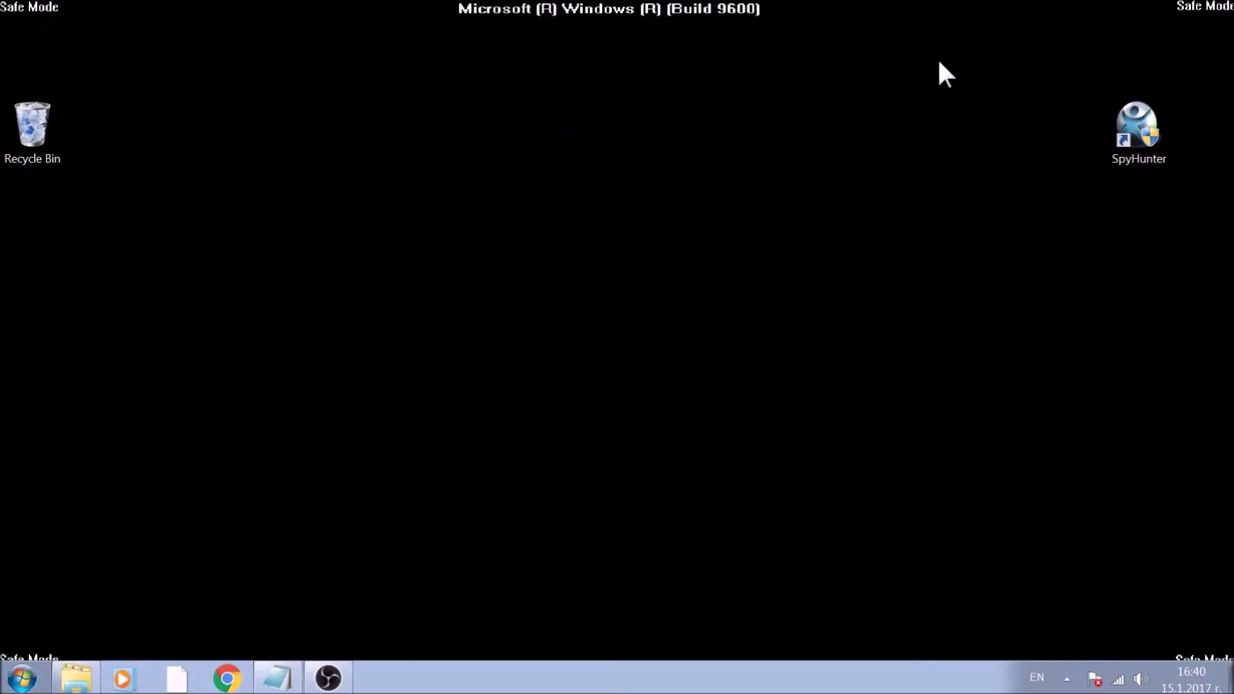
# Step: Restart into Safe Mode and bring up the Start menu
pyautogui.moveTo(1169, 1); pyautogui.dragTo(1233, 22)
pyautogui.click(21, 678)
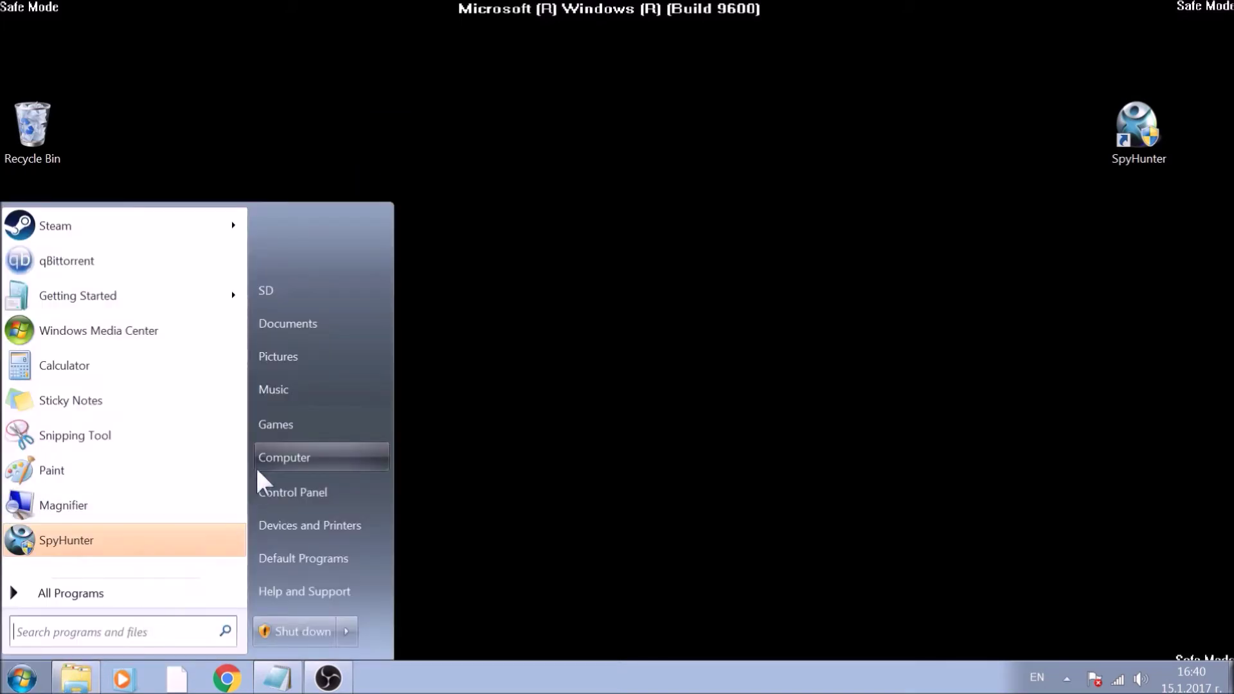
# Step: Open Computer from the Start menu and activate its search box
pyautogui.click(276, 450)
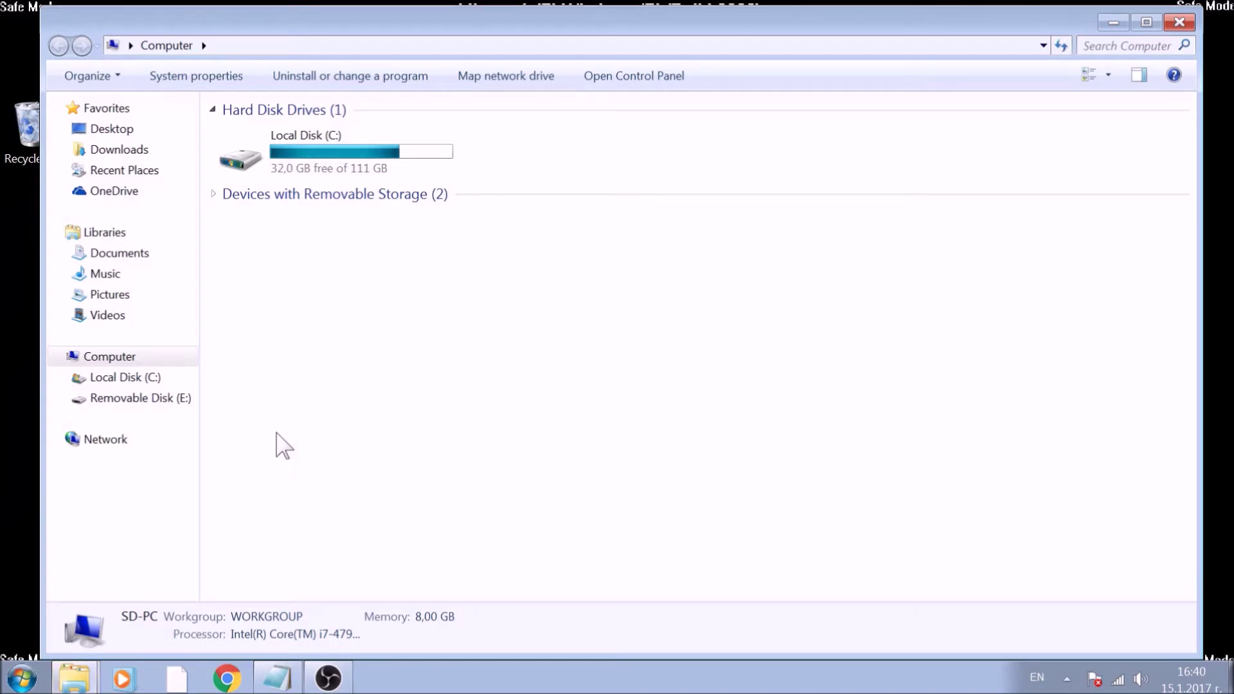
pyautogui.click(1130, 45)
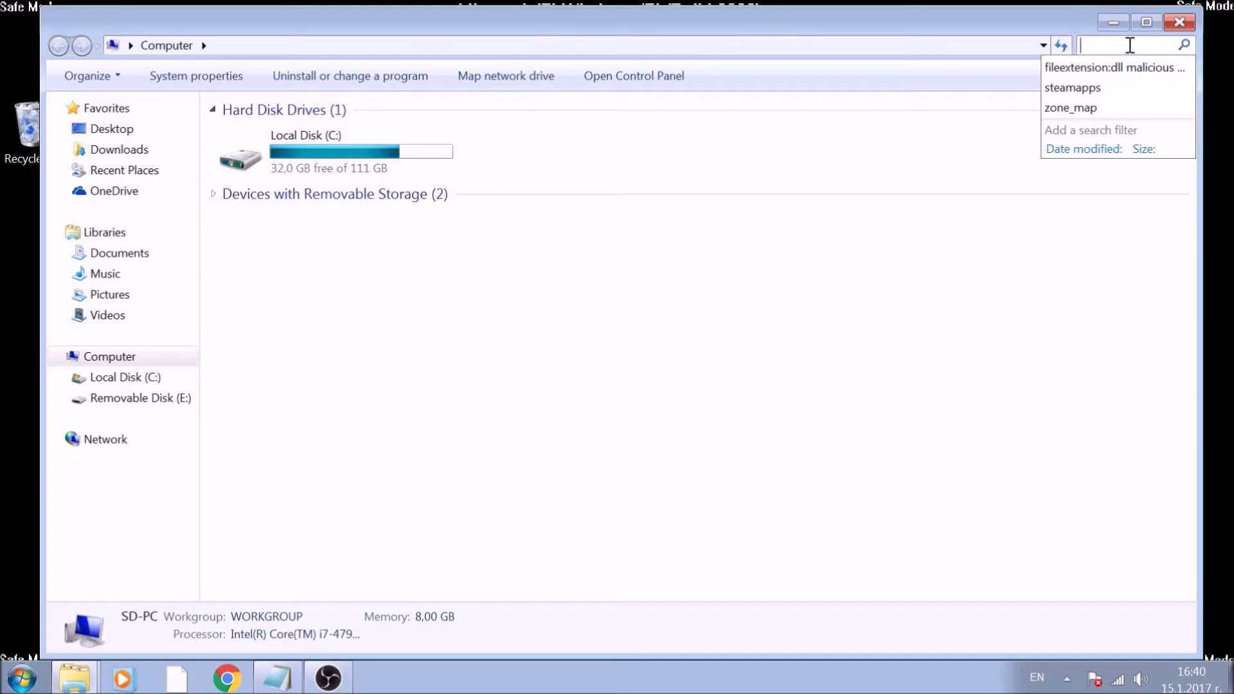
# Step: Search the computer for 'exte:ll malicious file' to list both DLL copies
pyautogui.write('fileex')
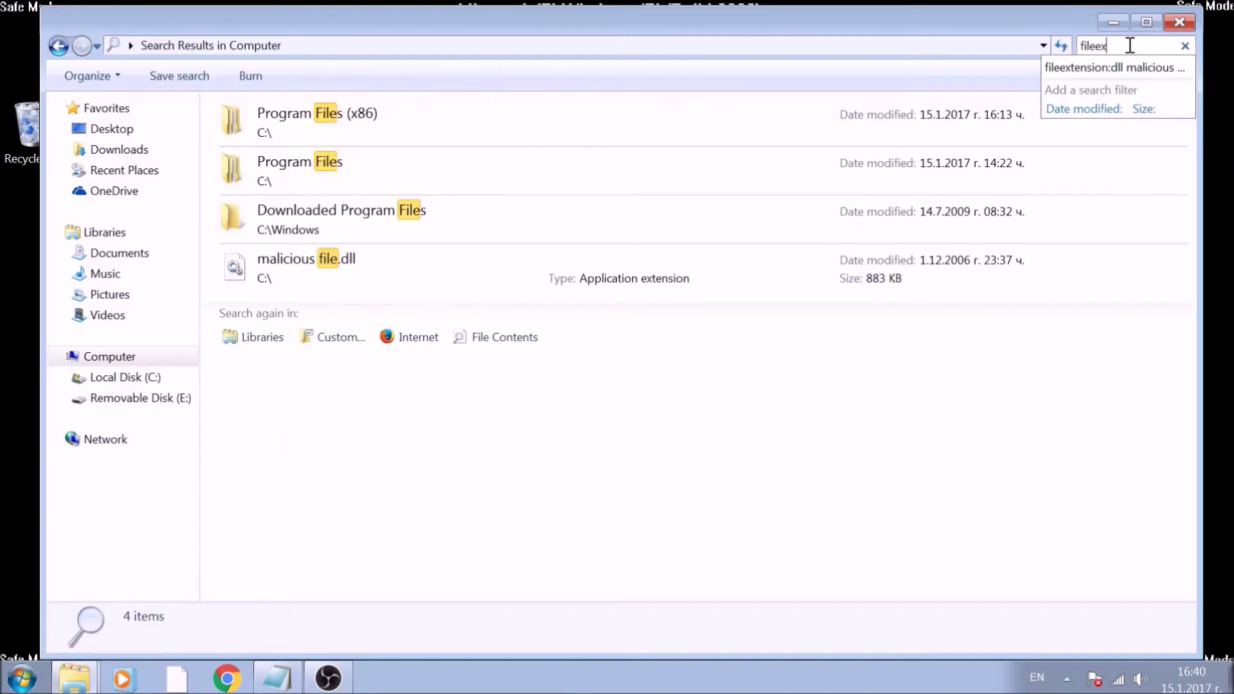
pyautogui.write('tension')
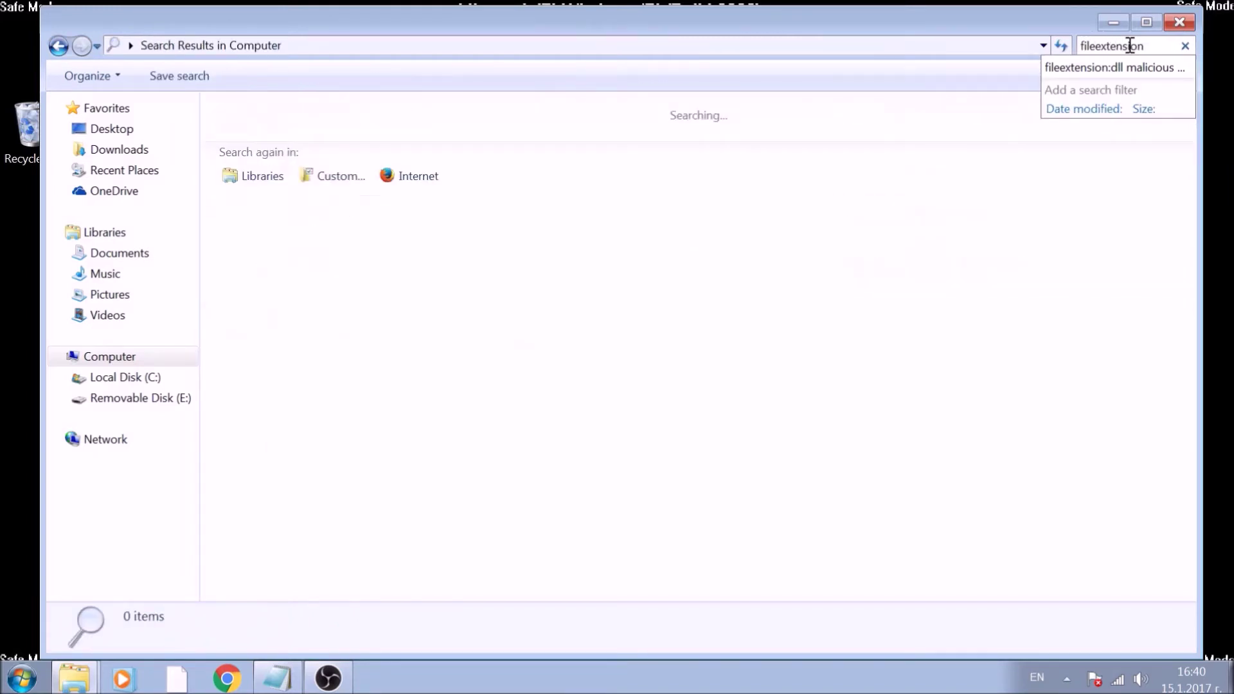
pyautogui.write(':d')
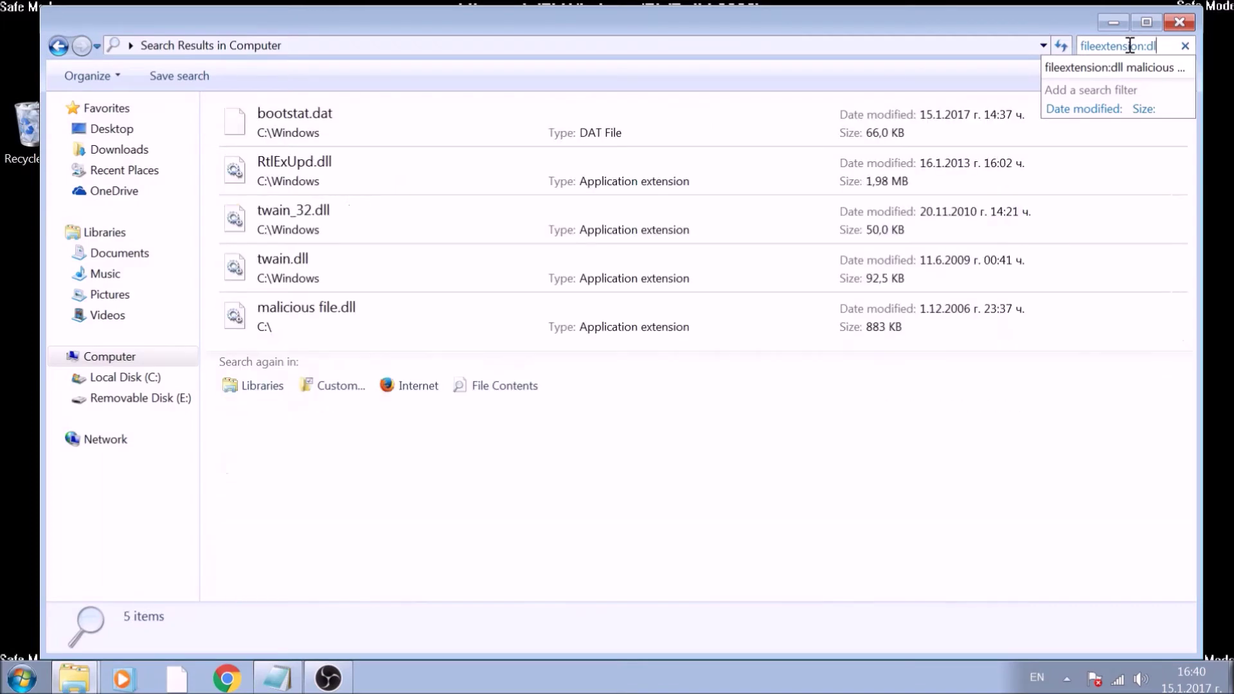
pyautogui.write('ll')
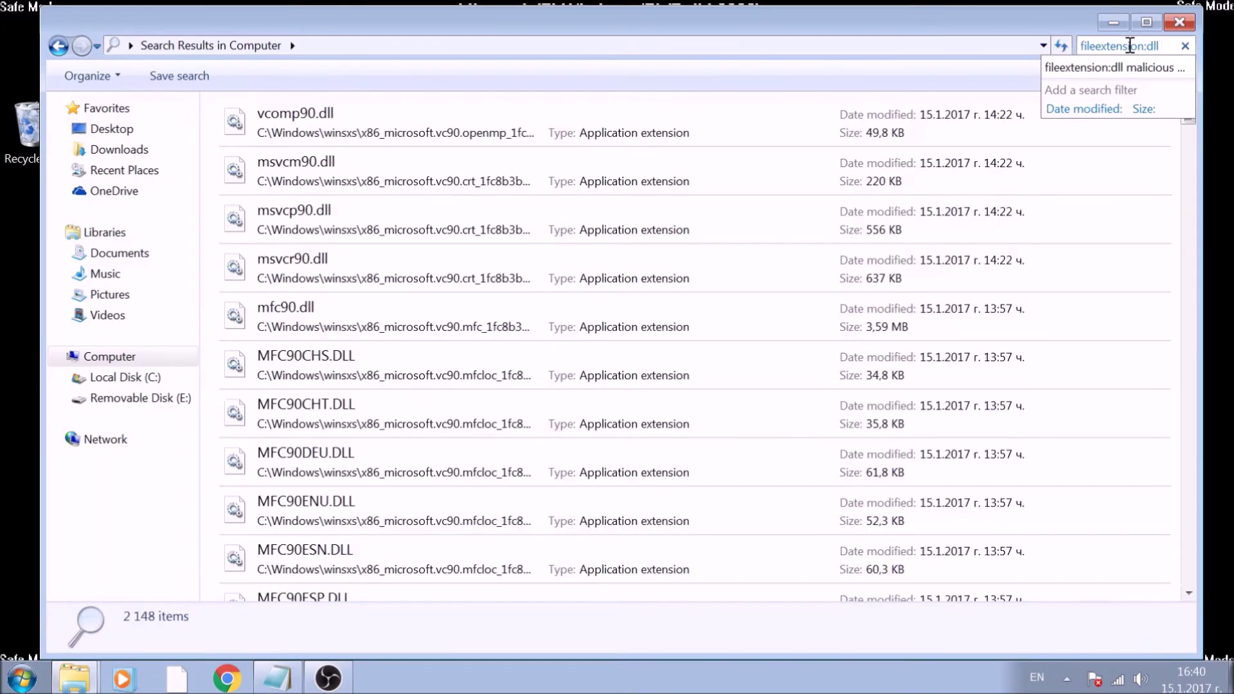
pyautogui.write(' malicio')
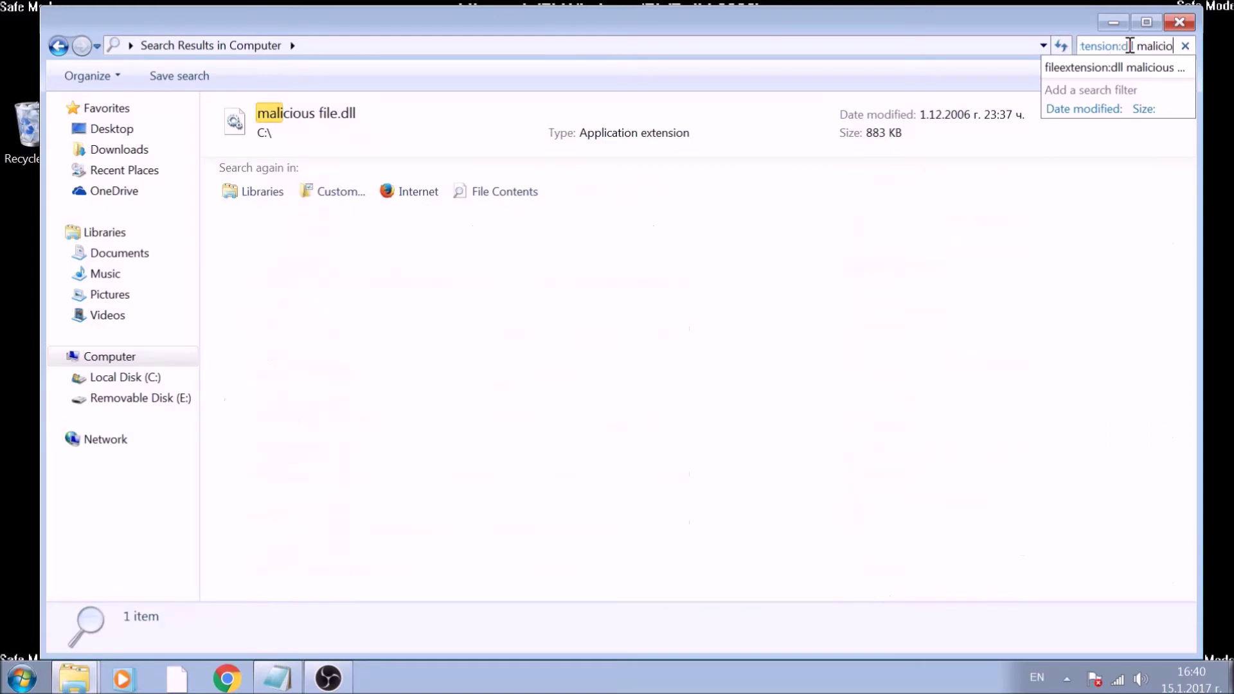
pyautogui.write('us file')
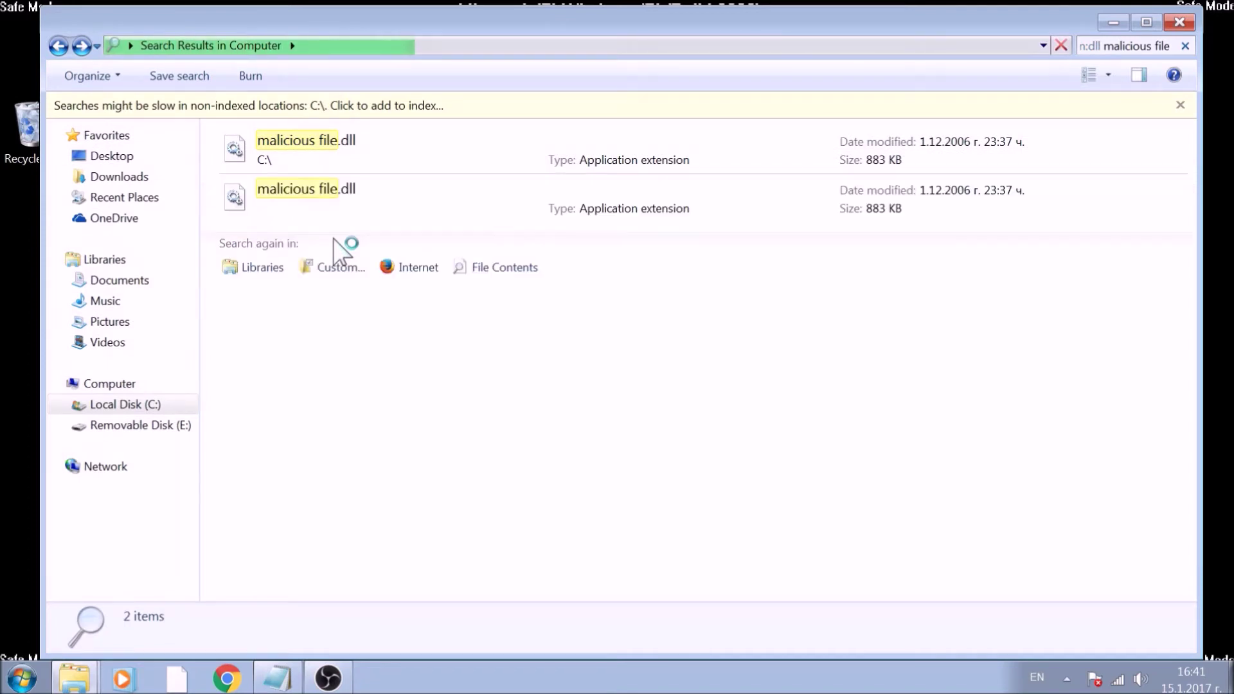
pyautogui.rightClick(397, 191)
# Step: Permanently delete the AppData\Local copy of malicious file.dll and close its folder
pyautogui.rightClick(340, 190)
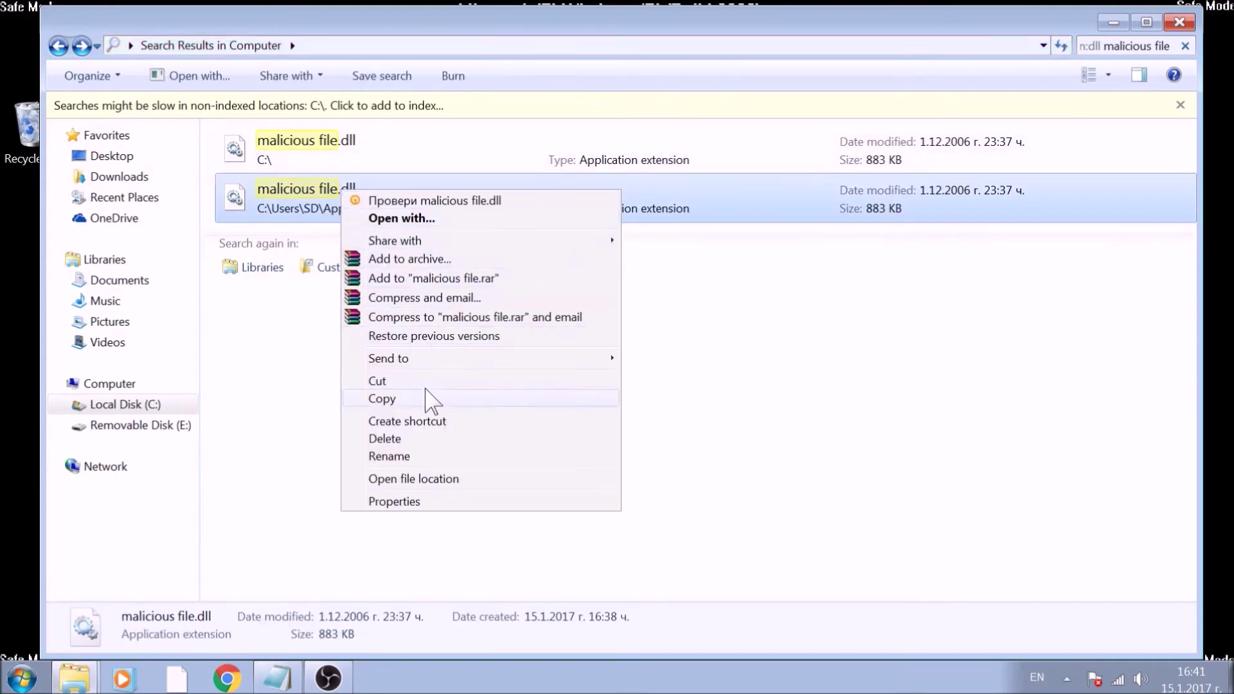
pyautogui.click(448, 480)
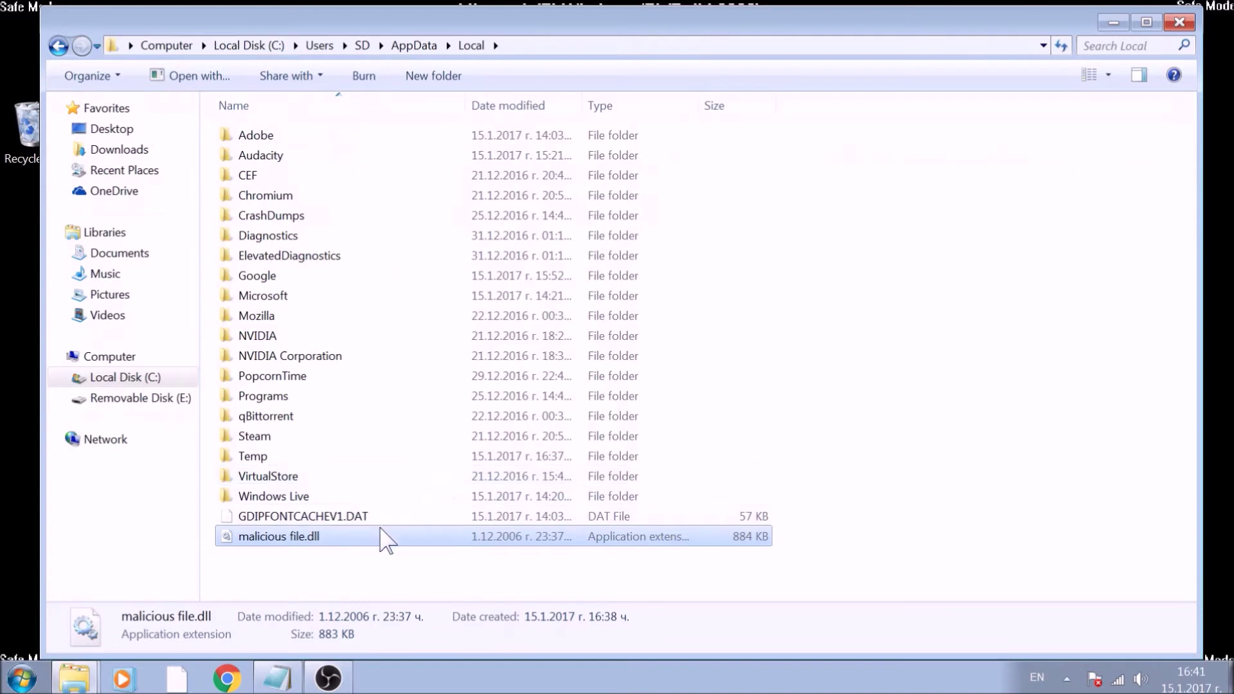
pyautogui.click(360, 553)
pyautogui.click(319, 541)
pyautogui.hotkey('shift', 'Delete')
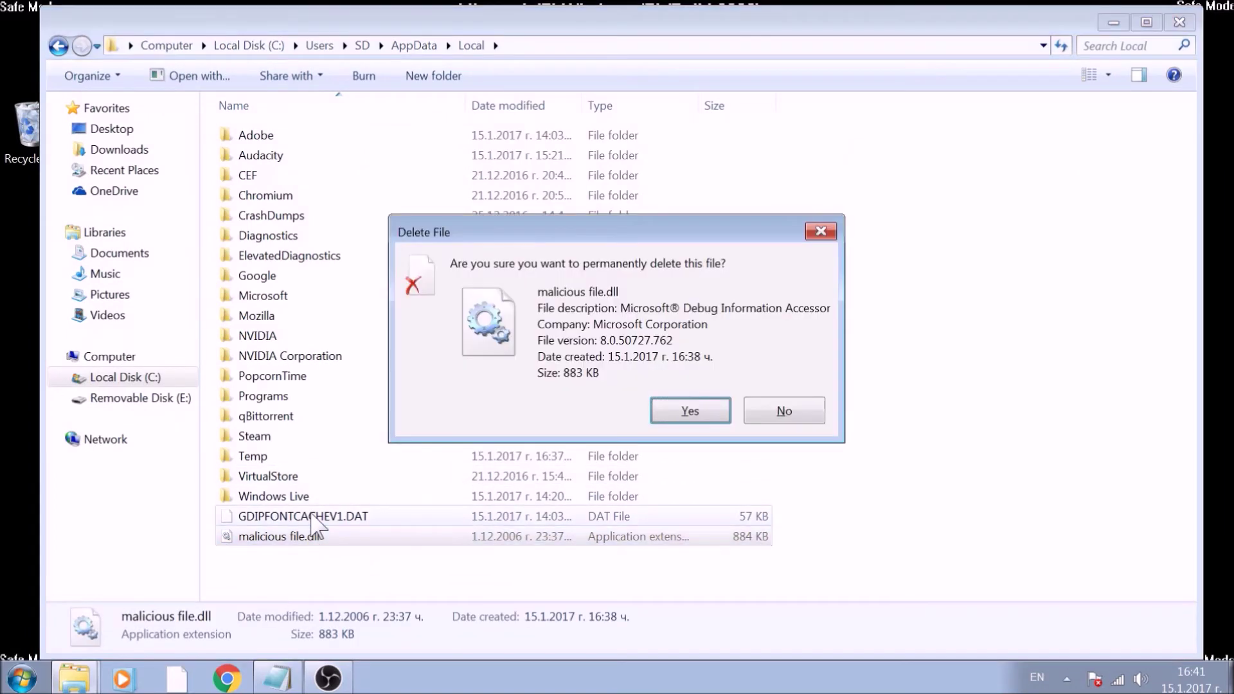
pyautogui.click(683, 417)
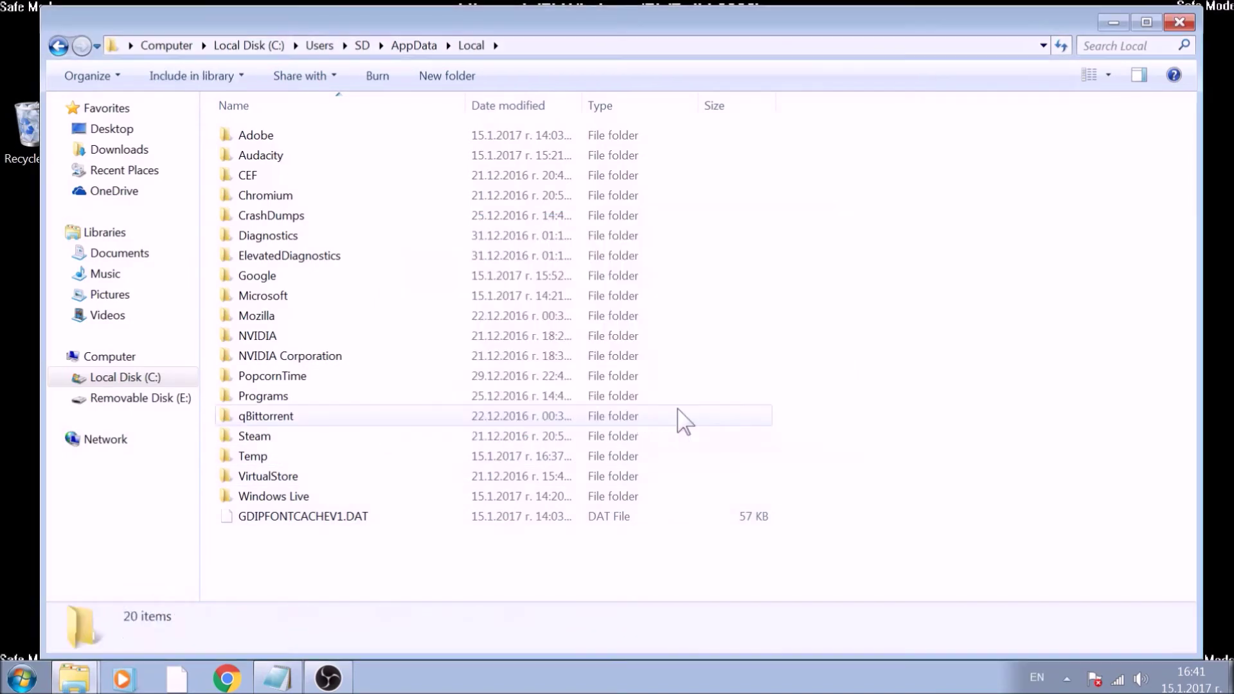
pyautogui.click(1178, 23)
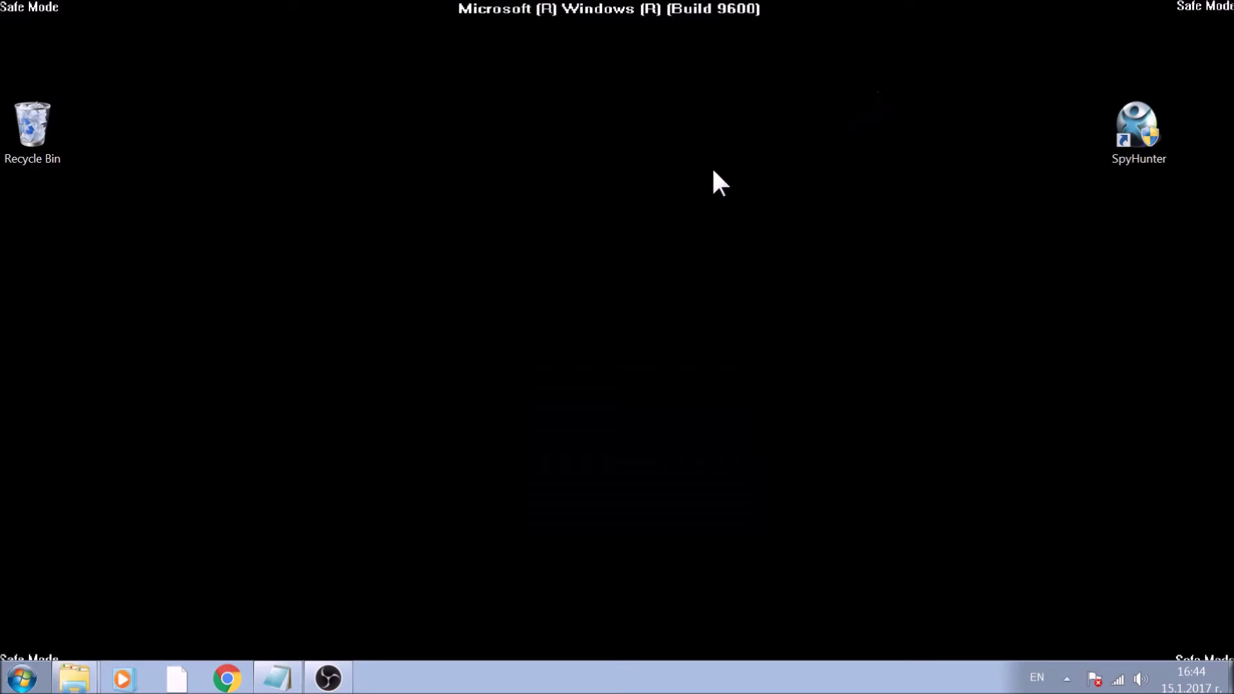
# Step: Launch regedit from a Start menu search
pyautogui.click(29, 659)
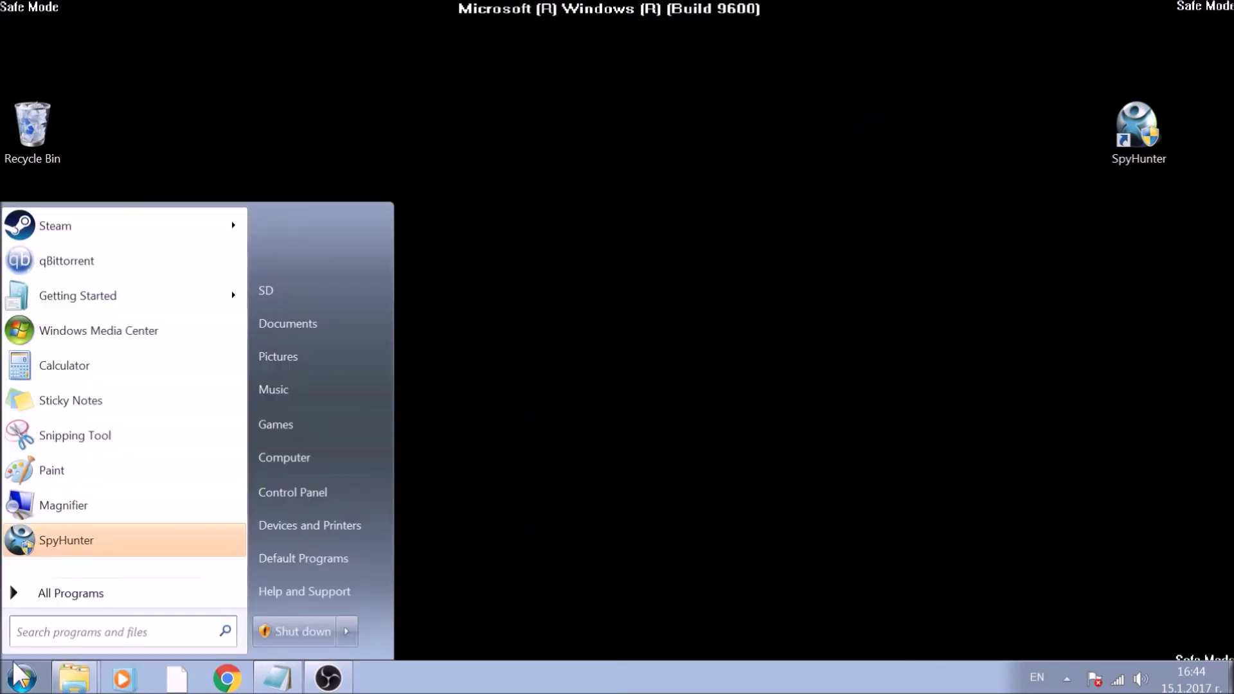
pyautogui.write('reg')
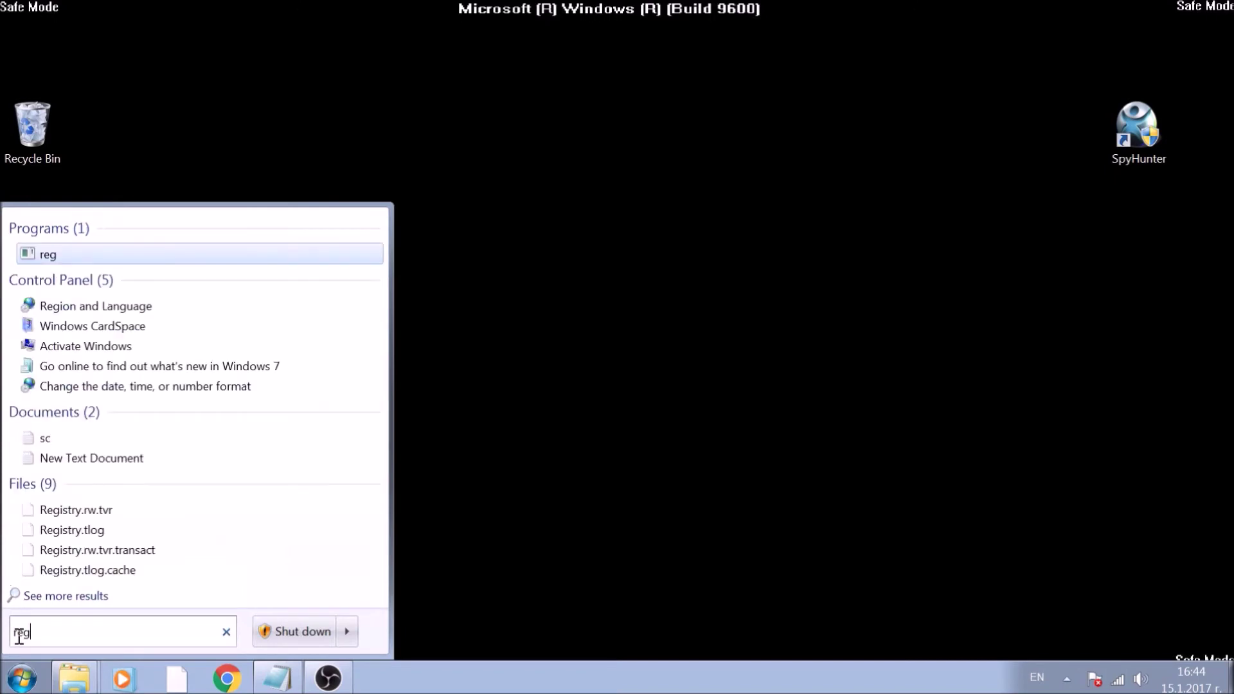
pyautogui.write('edit')
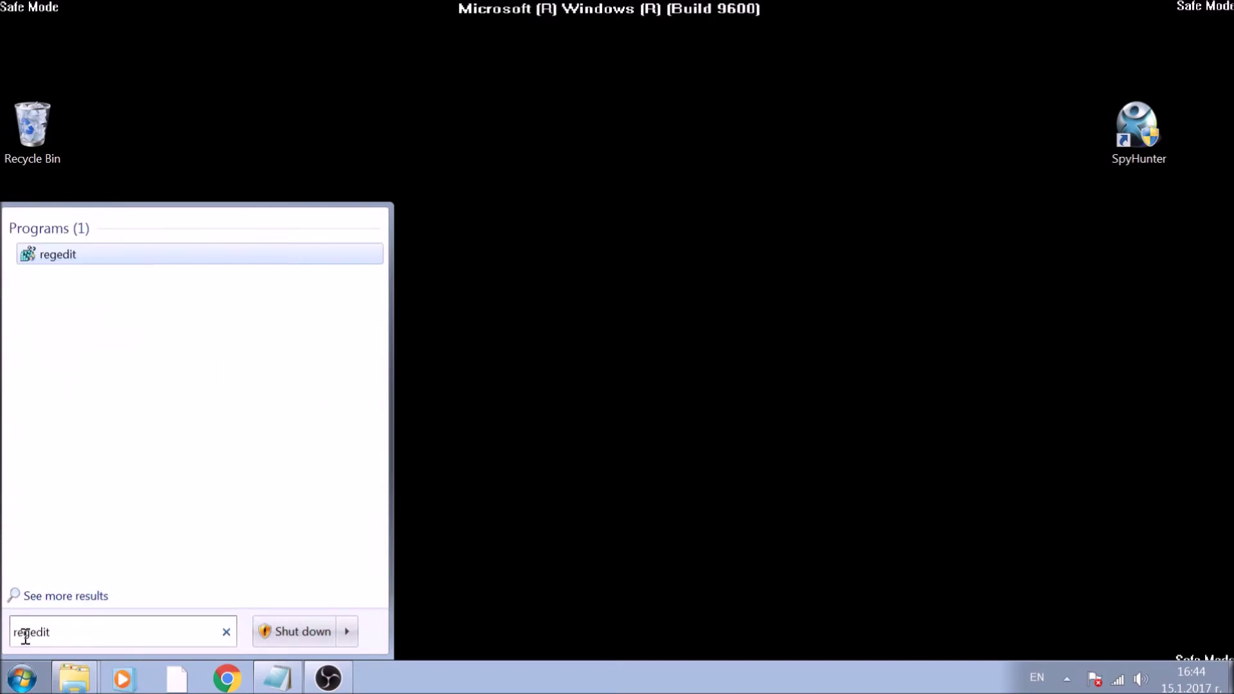
pyautogui.click(46, 253)
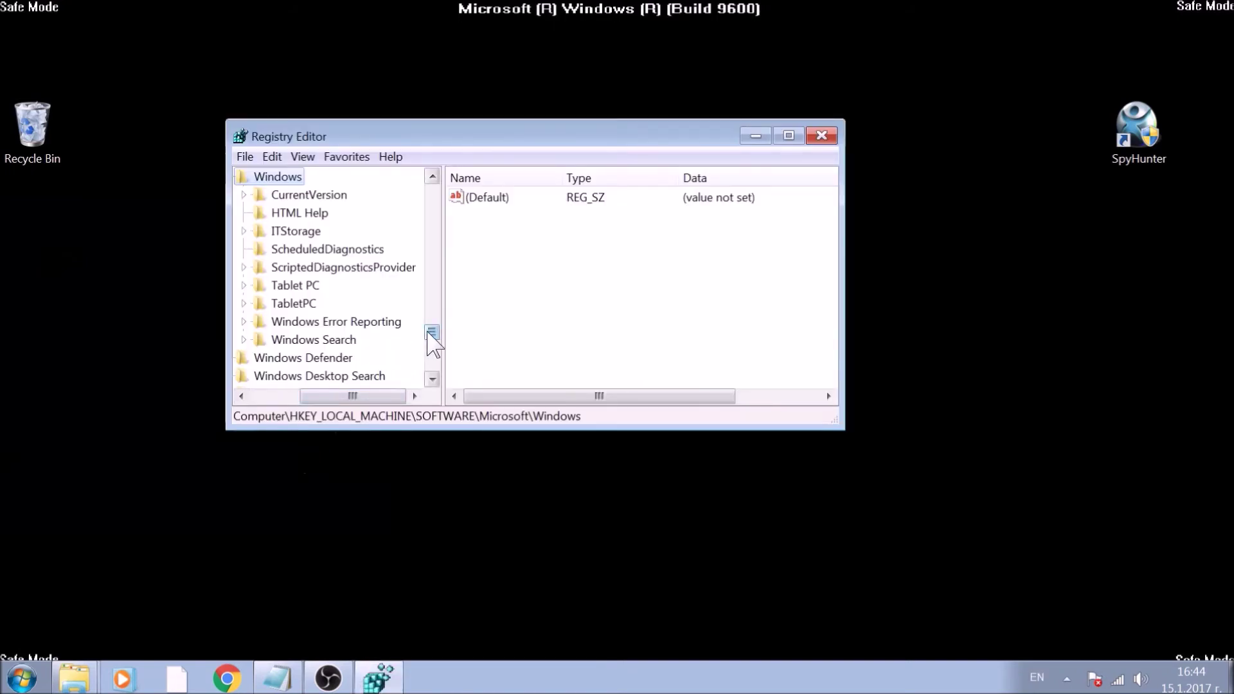
pyautogui.moveTo(432, 332); pyautogui.dragTo(431, 187)
# Step: Expand HKEY_LOCAL_MACHINE and open its SOFTWARE key
pyautogui.moveTo(363, 395); pyautogui.dragTo(309, 392)
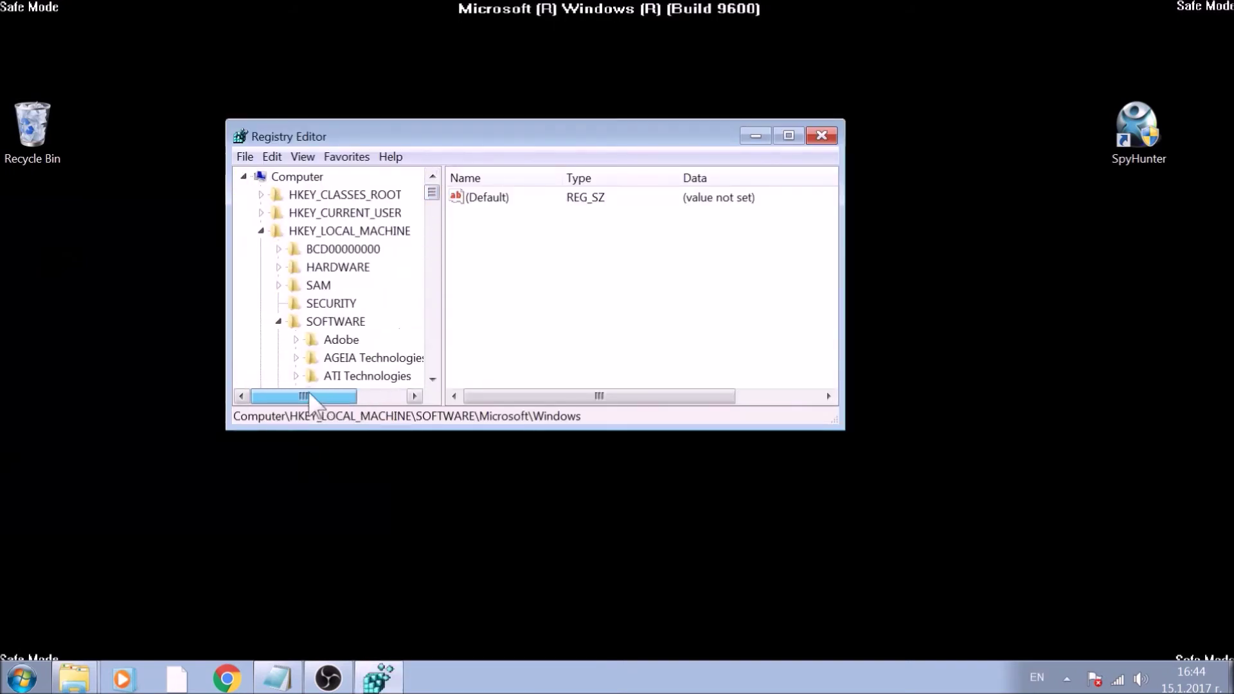
pyautogui.click(261, 231)
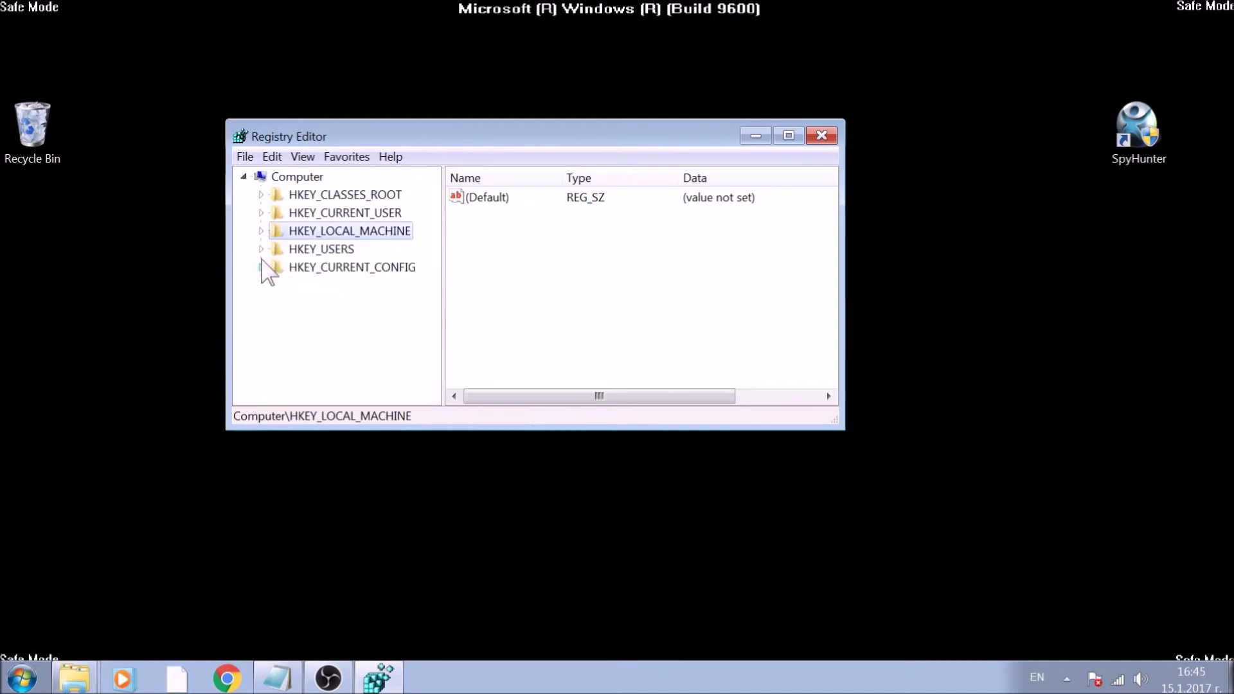
pyautogui.click(378, 220)
pyautogui.click(375, 237)
pyautogui.click(345, 256)
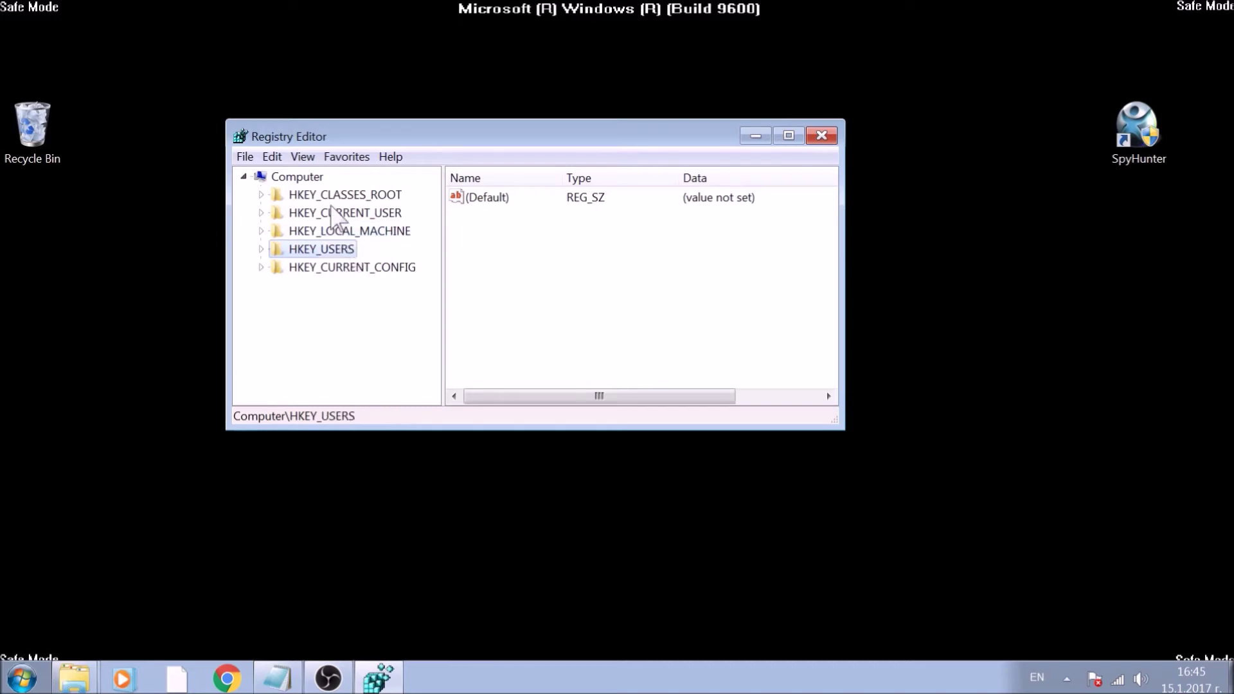
pyautogui.click(262, 231)
pyautogui.click(334, 181)
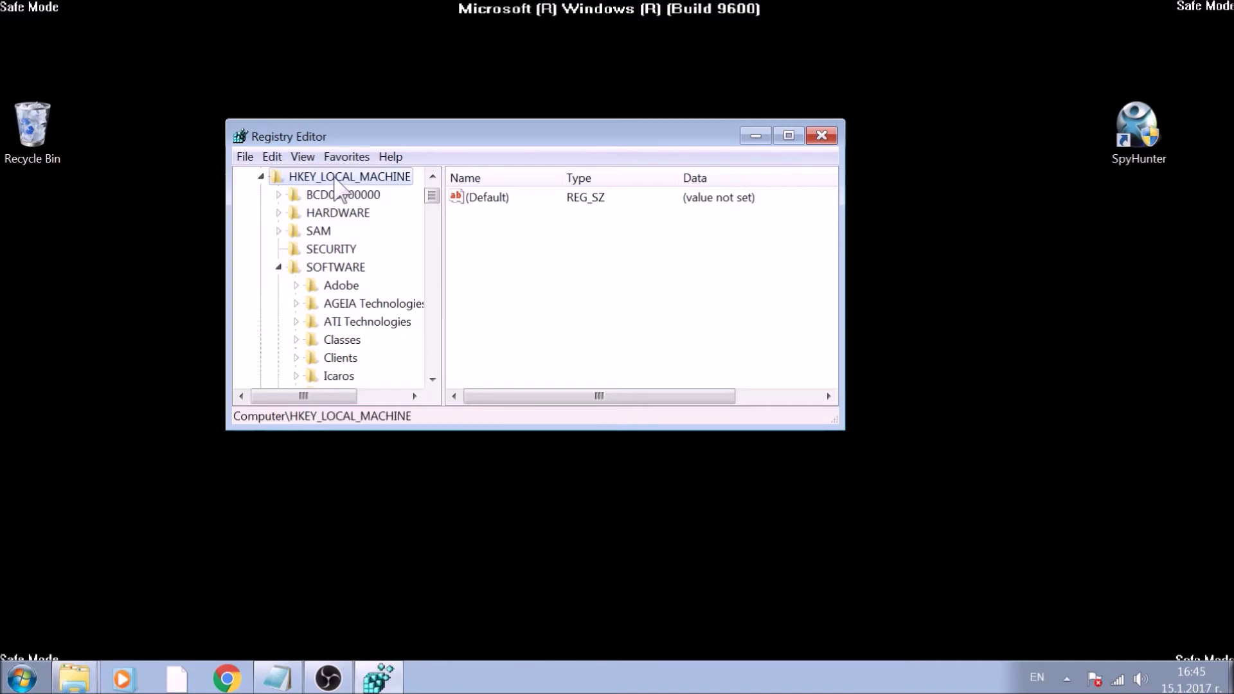
pyautogui.click(338, 269)
pyautogui.scroll(-1, 340, 273)
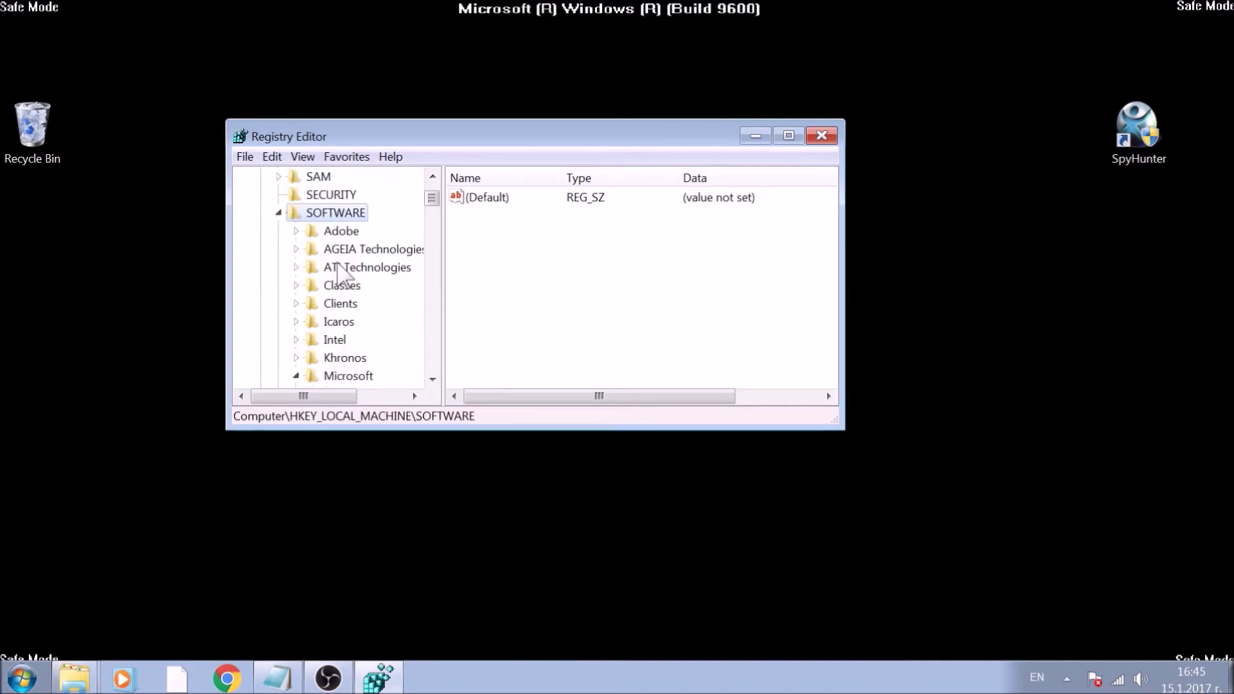
pyautogui.scroll(-2, 339, 270)
# Step: Drill into Microsoft > Windows > CurrentVersion and scroll to its subkeys
pyautogui.click(339, 266)
pyautogui.scroll(-1, 339, 270)
pyautogui.scroll(-2, 339, 270)
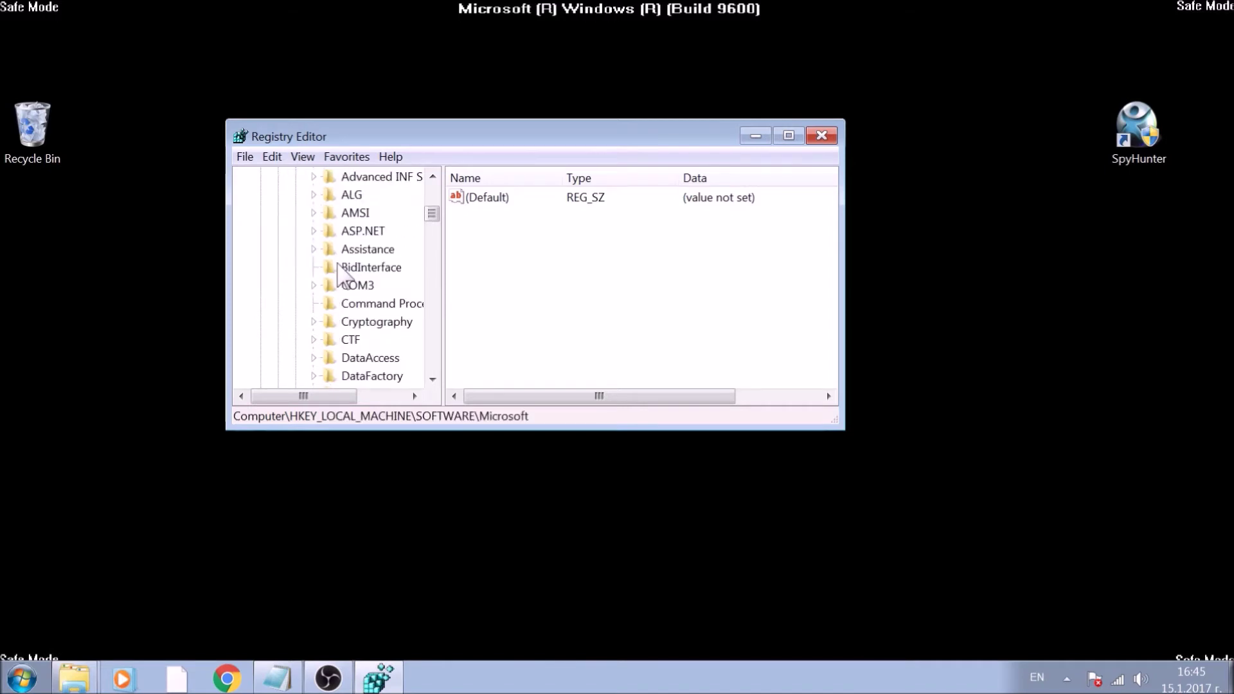
pyautogui.scroll(-4, 339, 274)
pyautogui.scroll(-2, 341, 276)
pyautogui.scroll(-1, 341, 276)
pyautogui.scroll(-3, 344, 286)
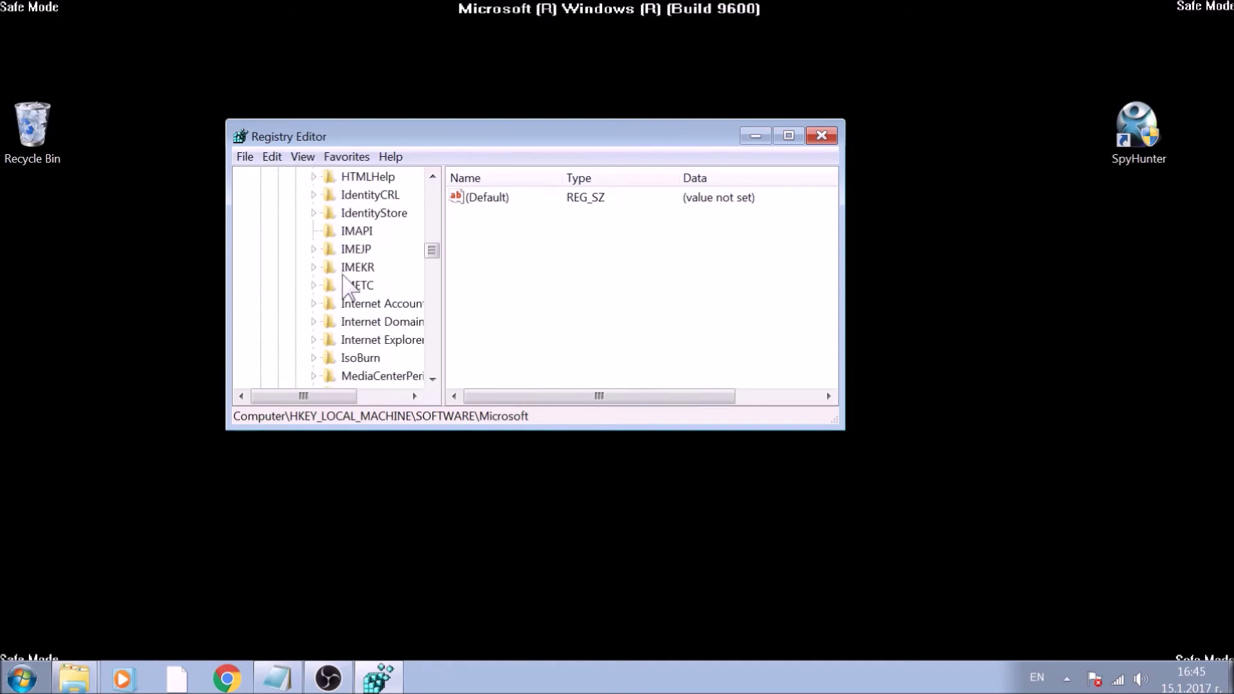
pyautogui.scroll(-3, 342, 278)
pyautogui.scroll(-3, 343, 280)
pyautogui.scroll(-2, 344, 282)
pyautogui.scroll(-2, 344, 283)
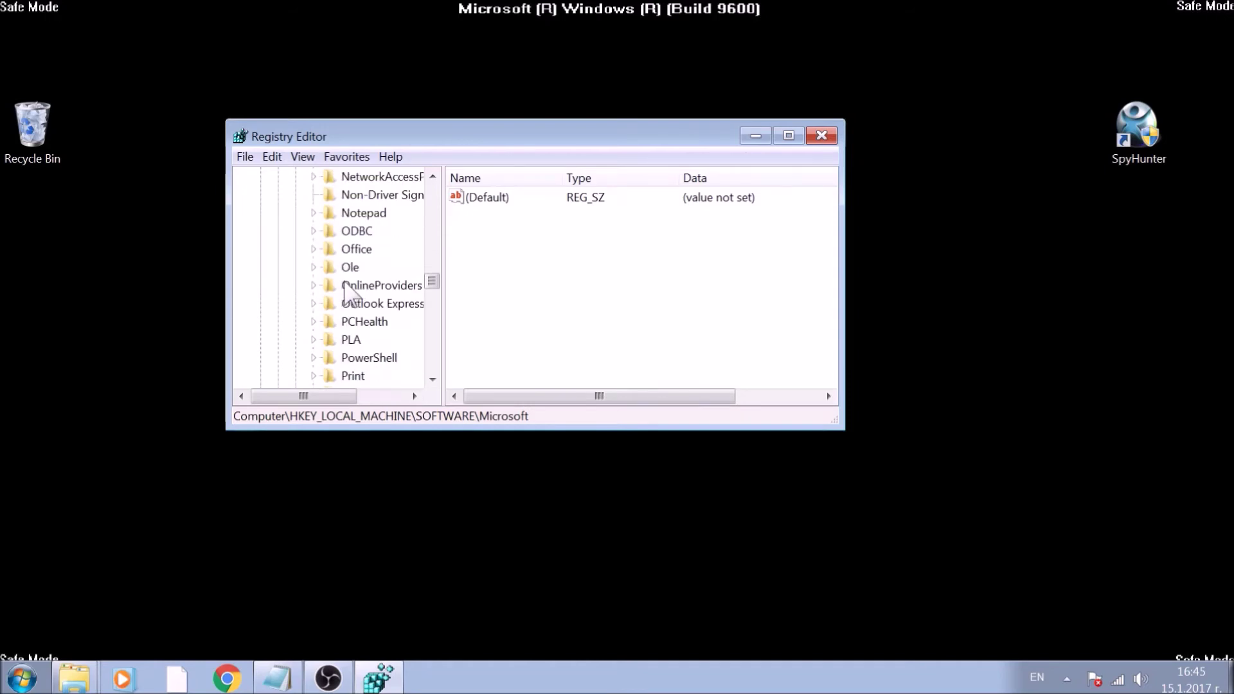
pyautogui.scroll(-4, 344, 291)
pyautogui.scroll(-4, 344, 290)
pyautogui.scroll(-3, 345, 291)
pyautogui.scroll(-3, 346, 291)
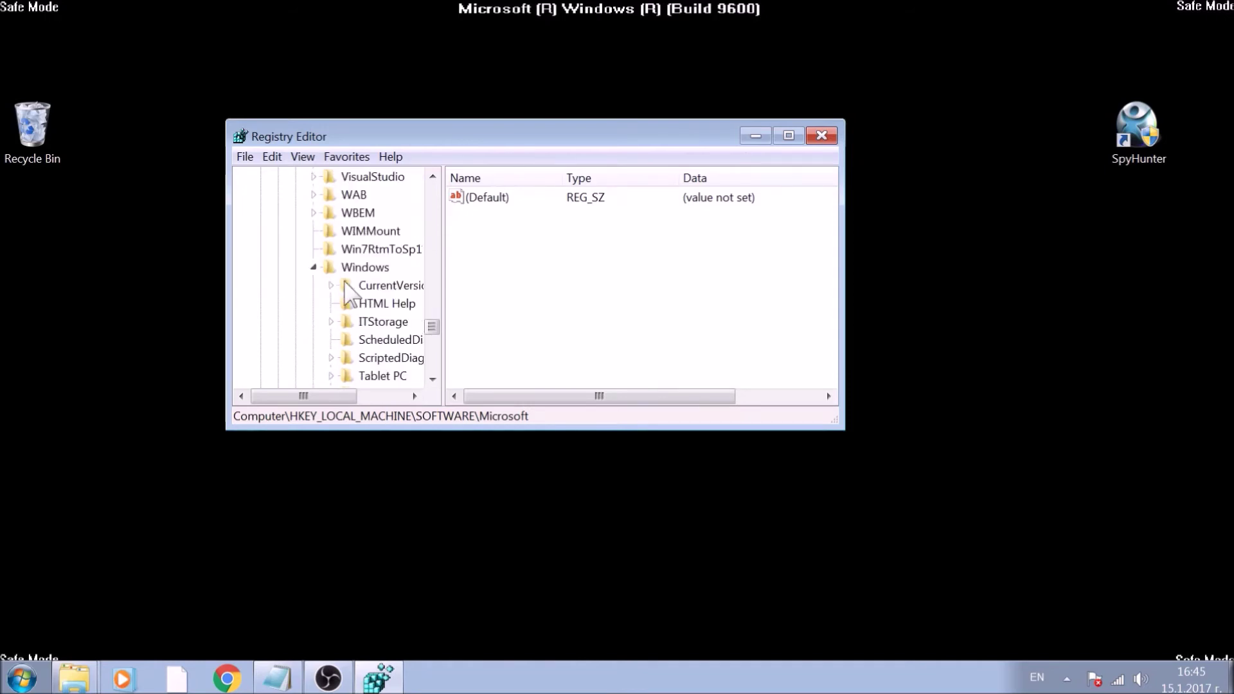
pyautogui.click(357, 268)
pyautogui.click(361, 286)
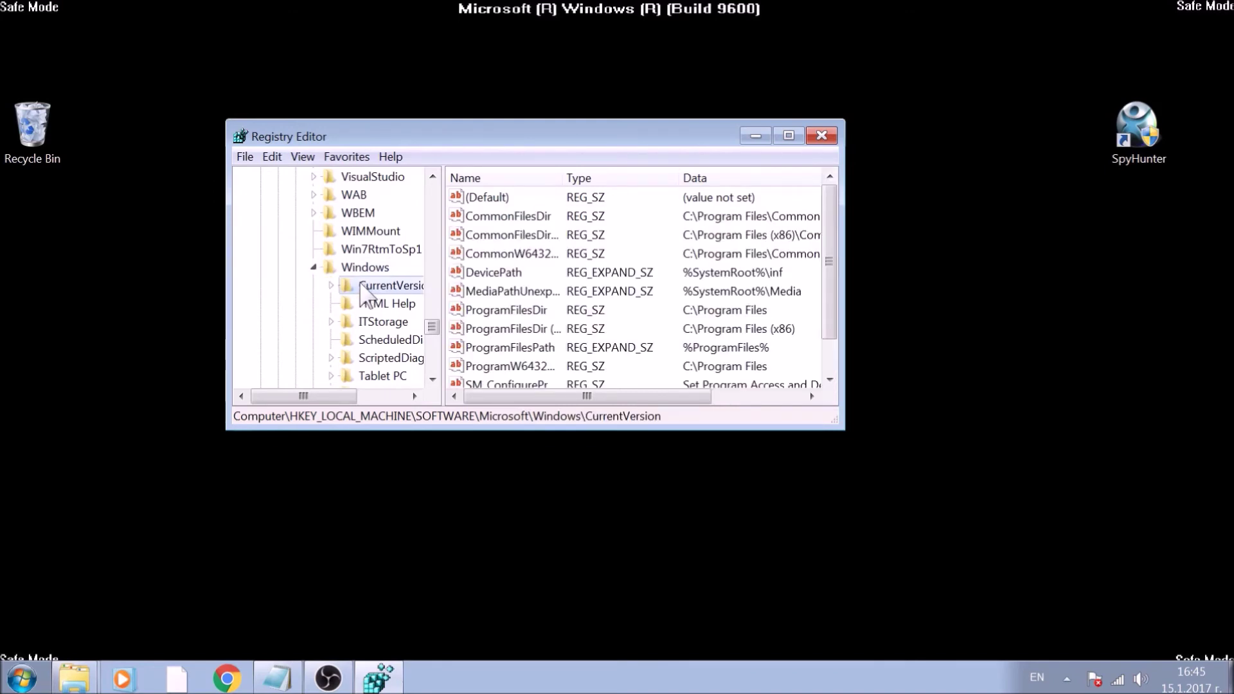
pyautogui.click(332, 285)
pyautogui.scroll(-1, 366, 270)
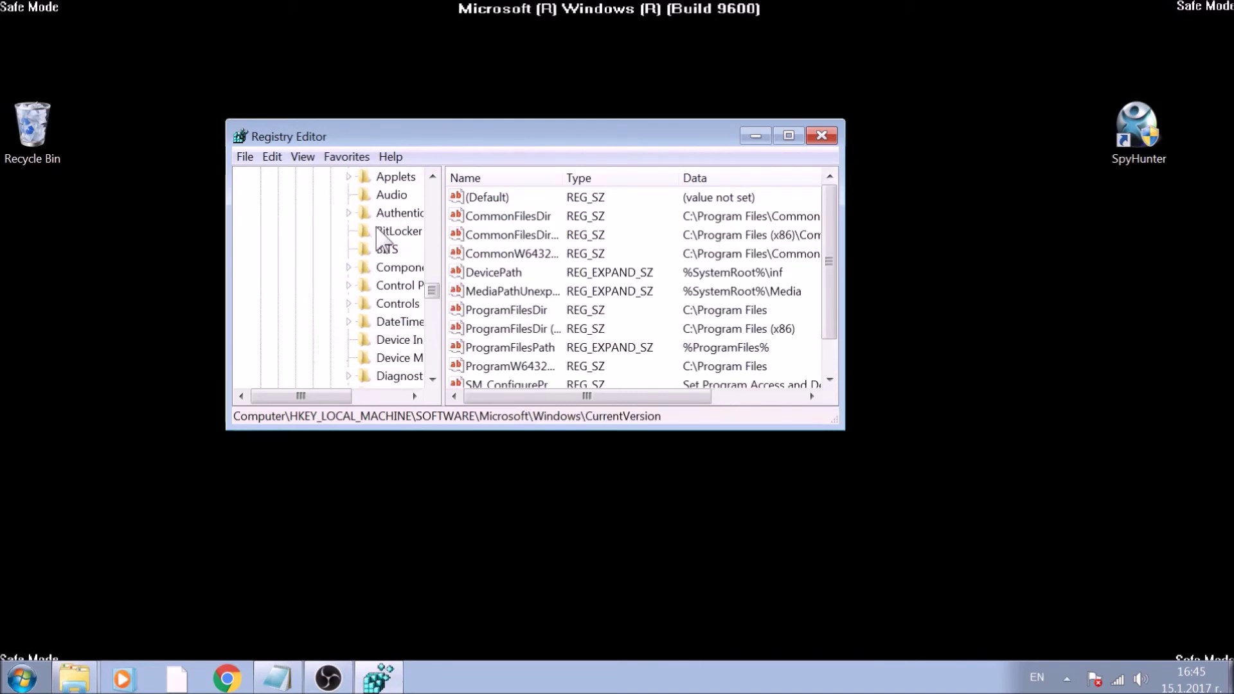
pyautogui.scroll(-4, 376, 231)
pyautogui.scroll(-2, 377, 241)
pyautogui.scroll(-2, 376, 250)
pyautogui.scroll(-1, 377, 260)
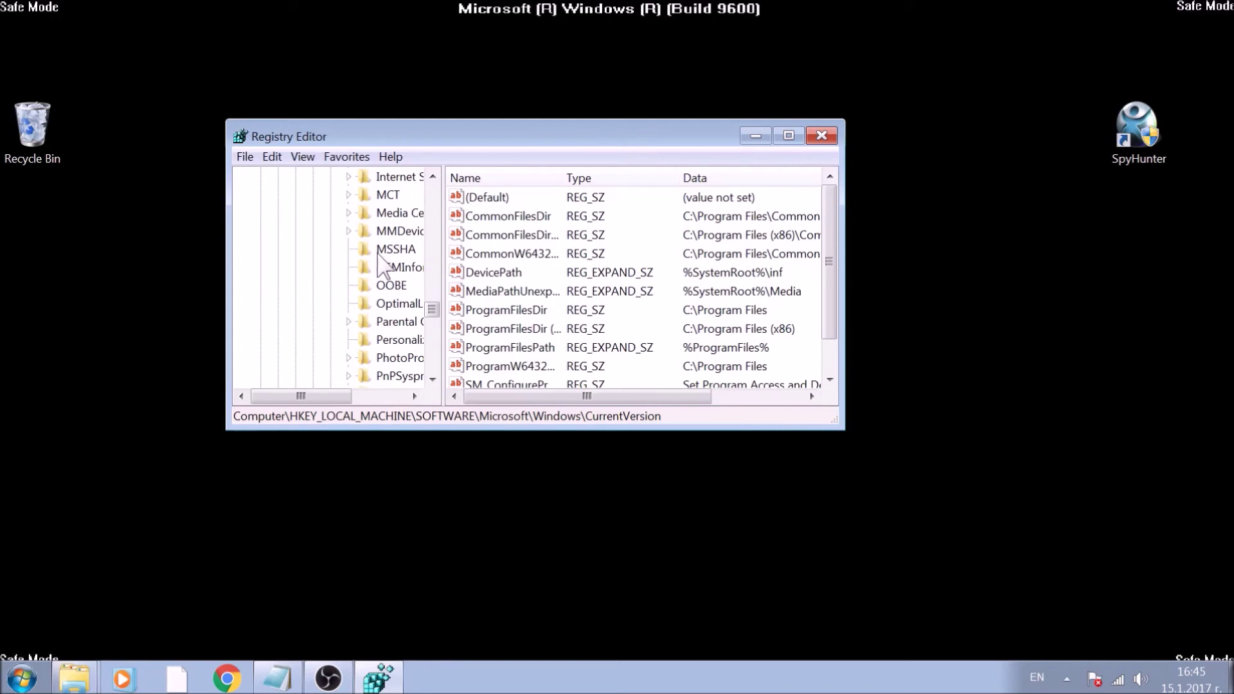
pyautogui.scroll(-1, 379, 257)
pyautogui.moveTo(342, 396); pyautogui.dragTo(381, 397)
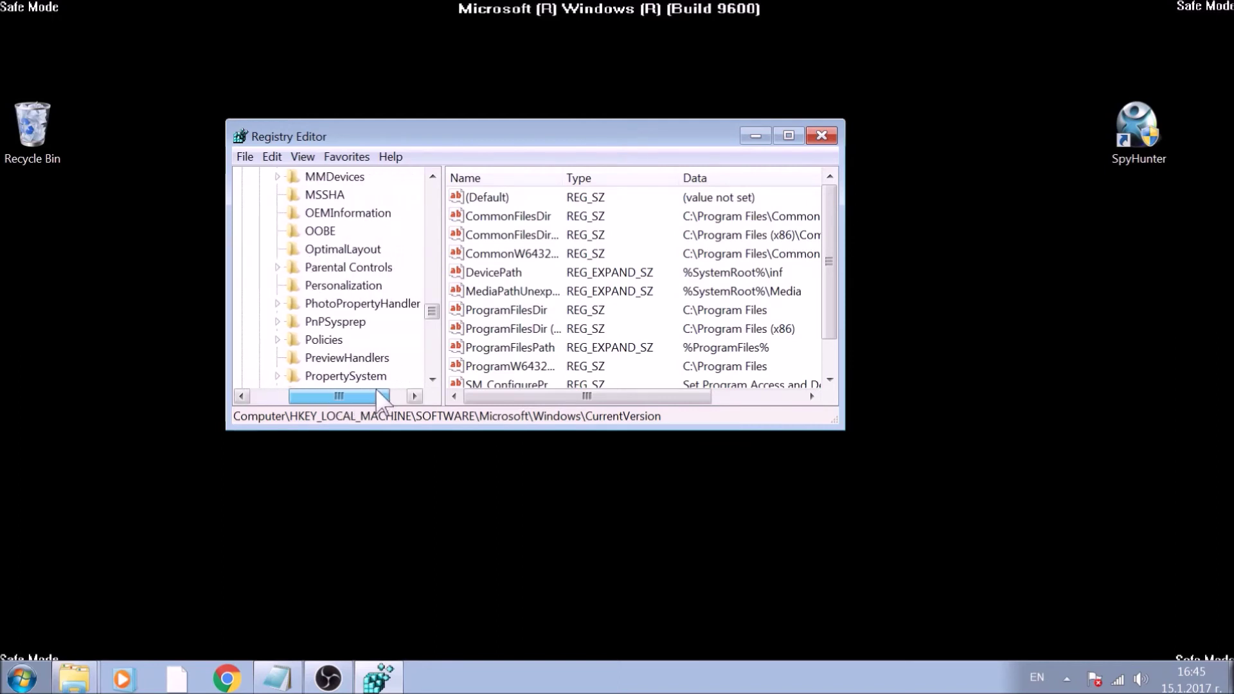
pyautogui.scroll(-1, 357, 338)
pyautogui.scroll(-2, 350, 328)
# Step: Open the Run key and inspect the RTHDVCPL startup value
pyautogui.click(315, 268)
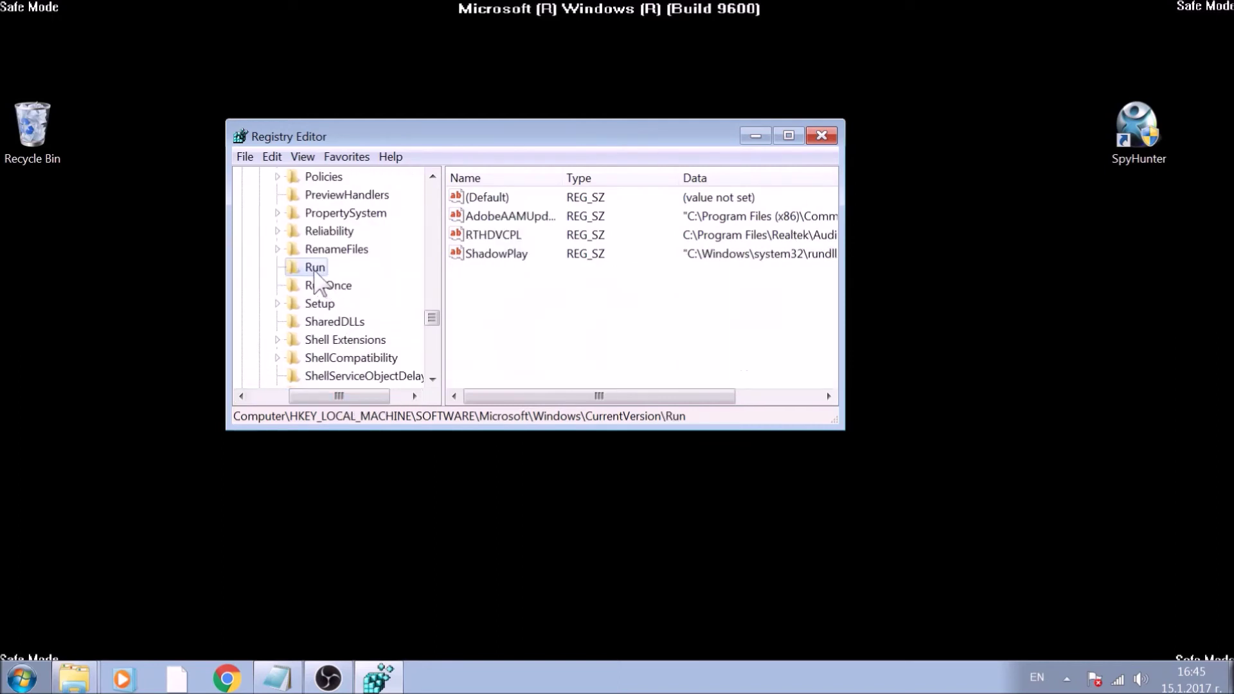
pyautogui.click(318, 287)
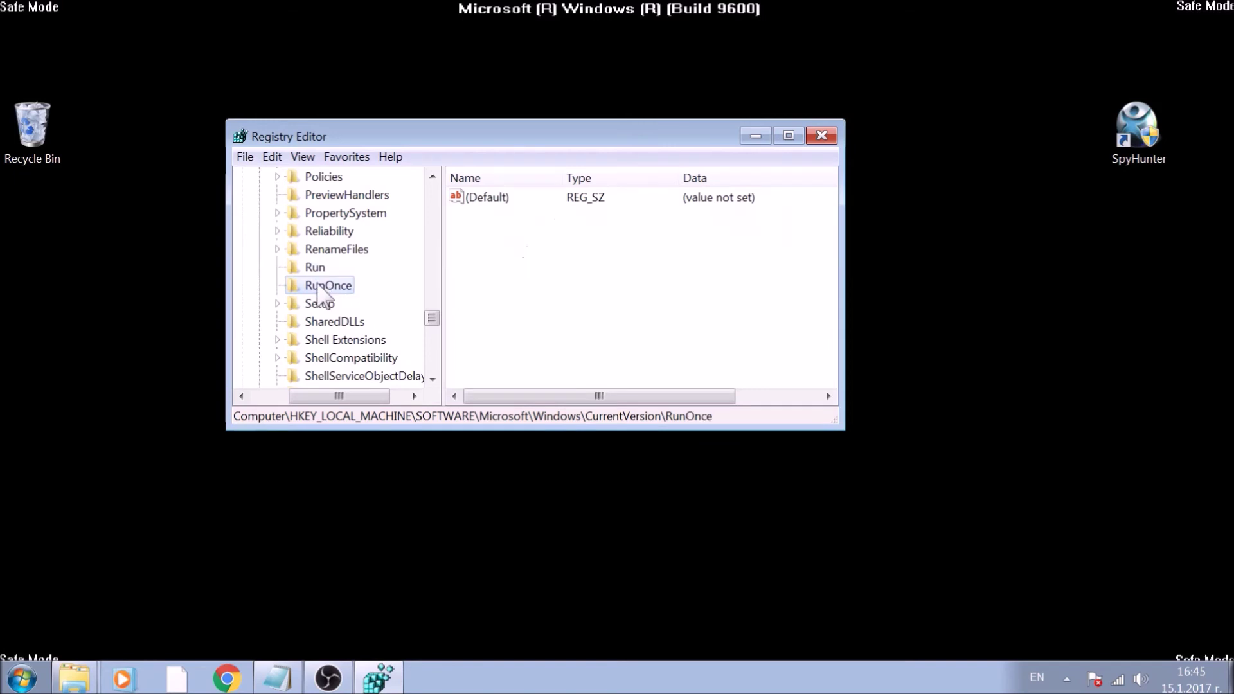
pyautogui.click(319, 271)
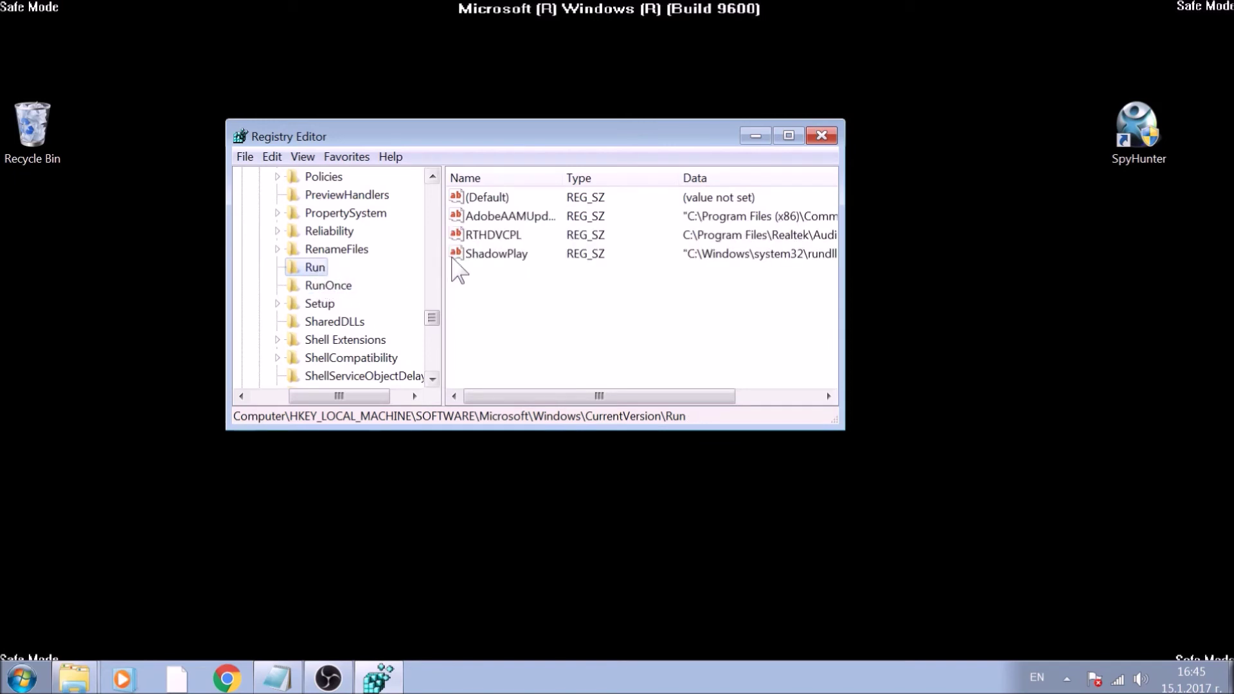
pyautogui.click(502, 236)
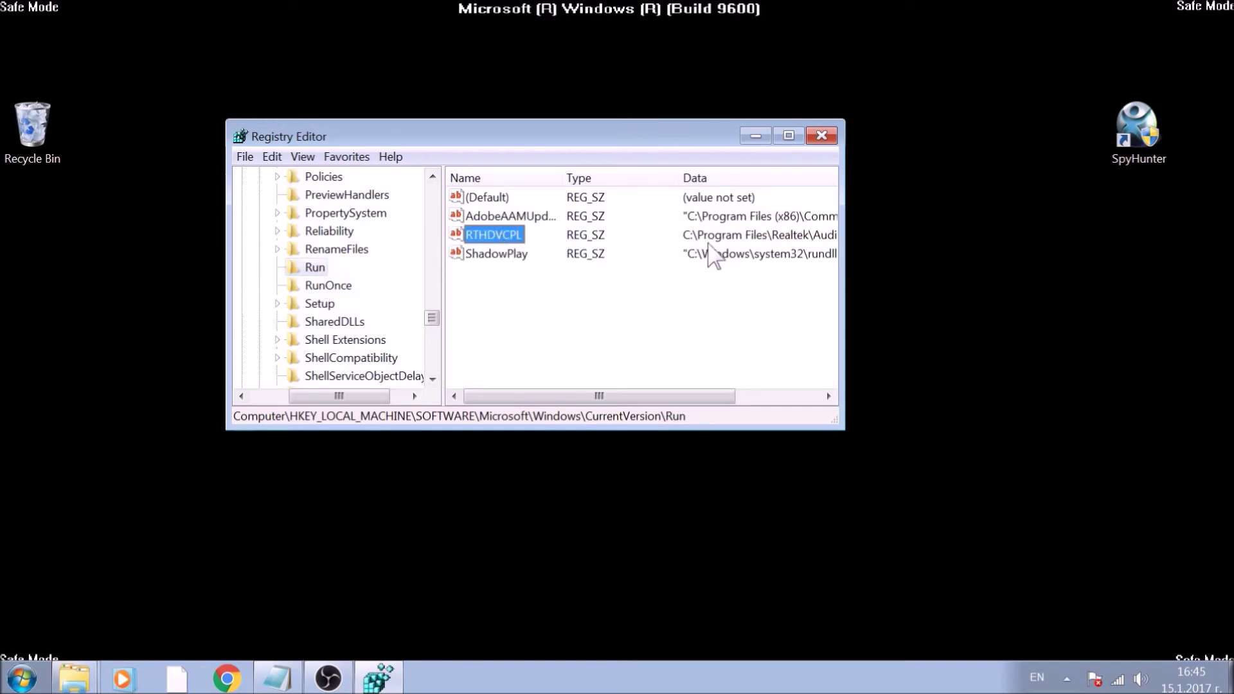
pyautogui.press('F2')
pyautogui.moveTo(643, 396); pyautogui.dragTo(768, 395)
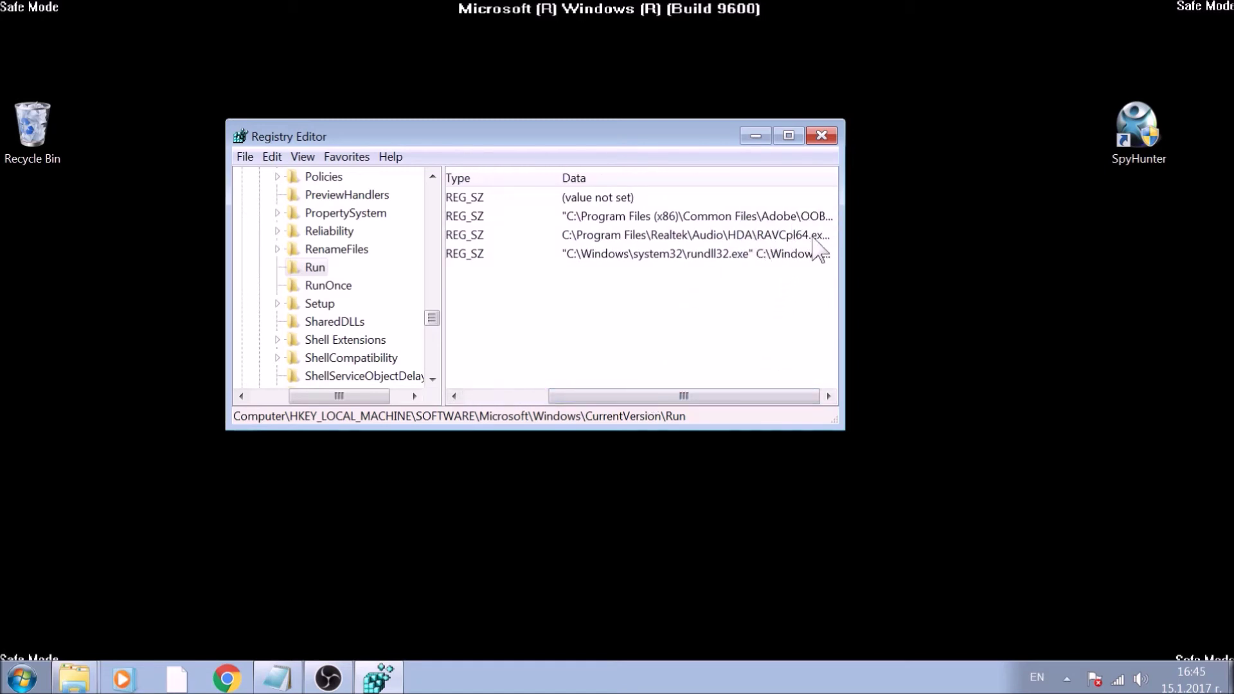
pyautogui.moveTo(711, 396); pyautogui.dragTo(557, 387)
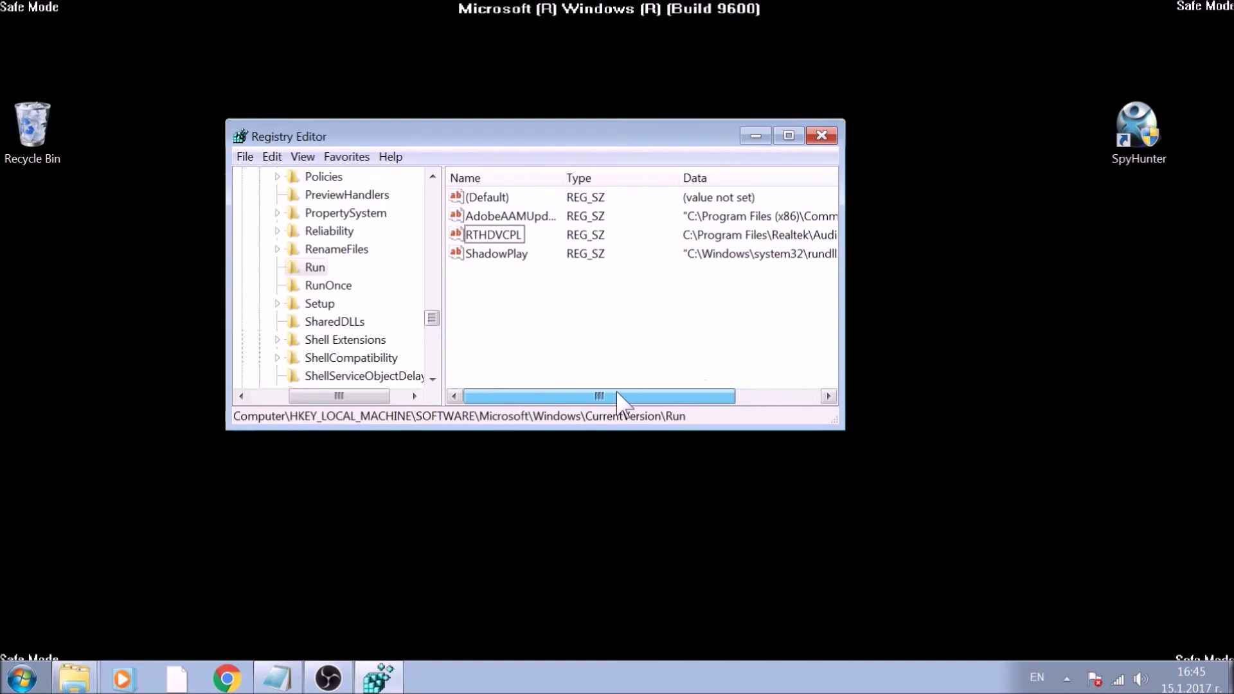
# Step: Delete the RTHDVCPL value and close Registry Editor
pyautogui.click(496, 235)
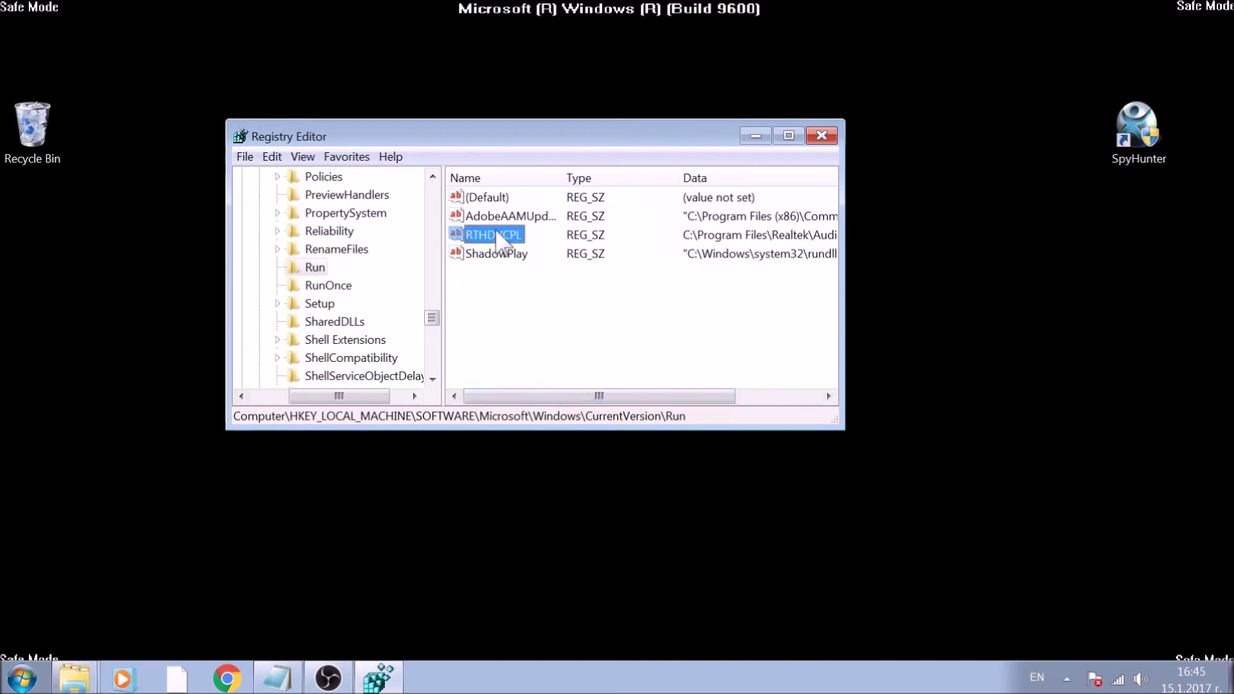
pyautogui.press('Delete')
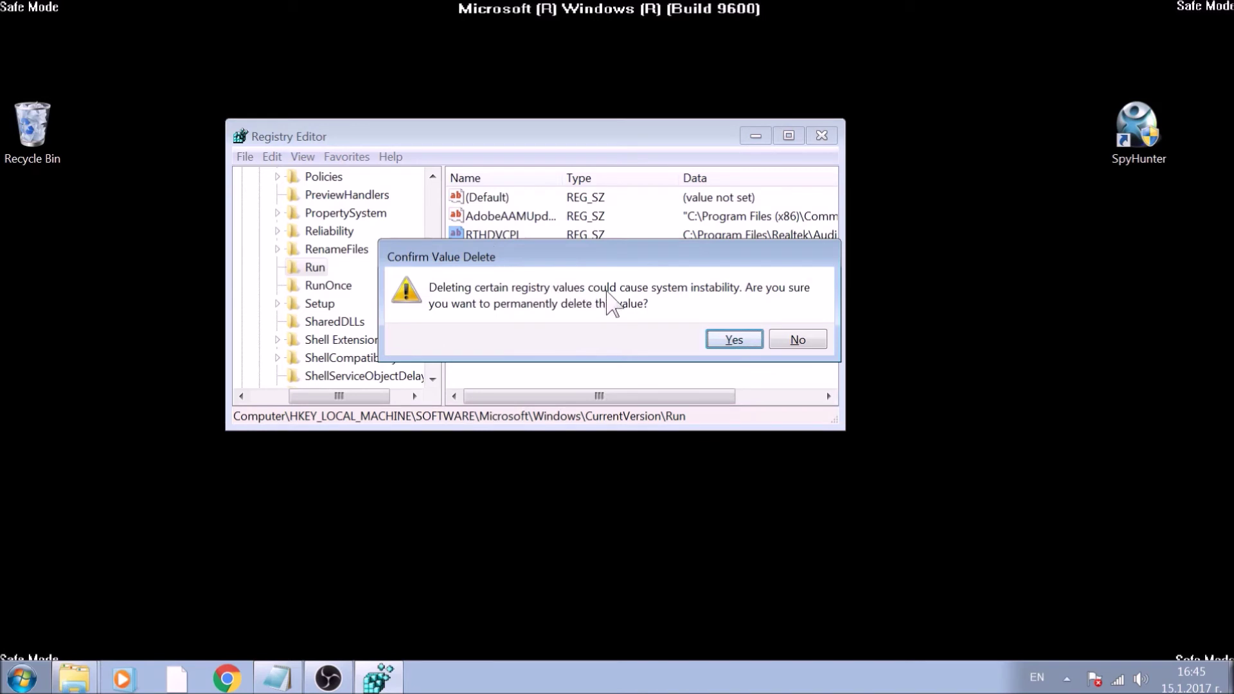
pyautogui.click(747, 341)
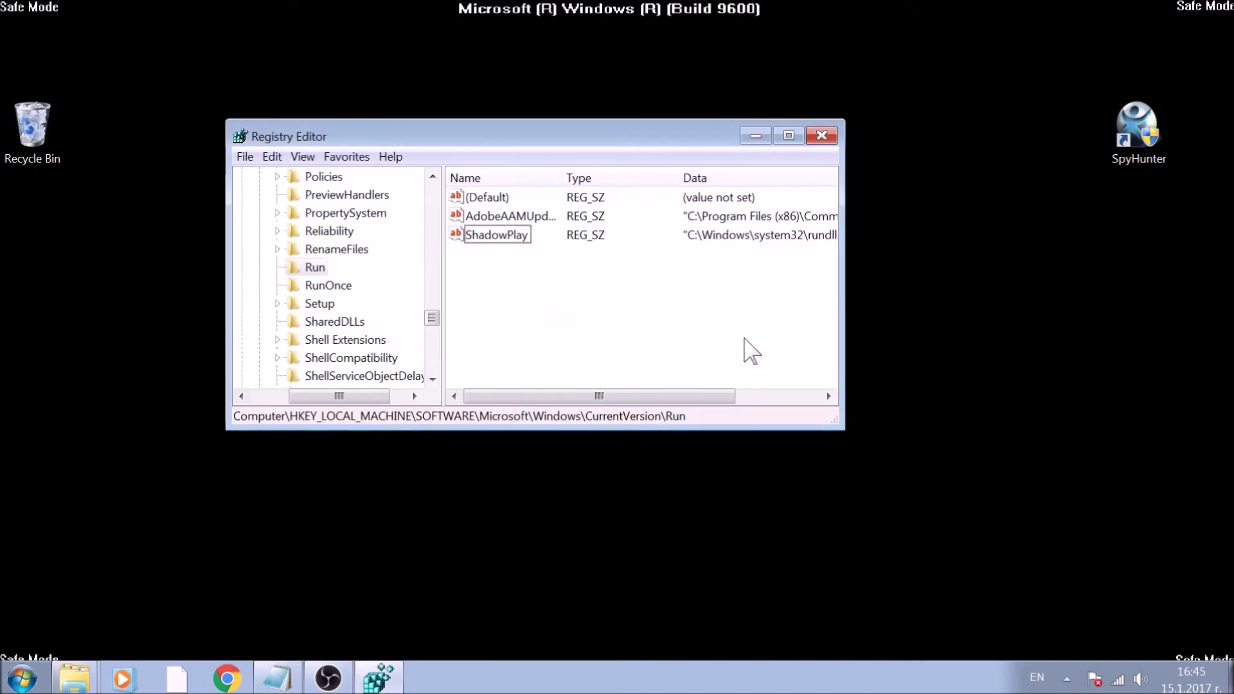
pyautogui.click(821, 136)
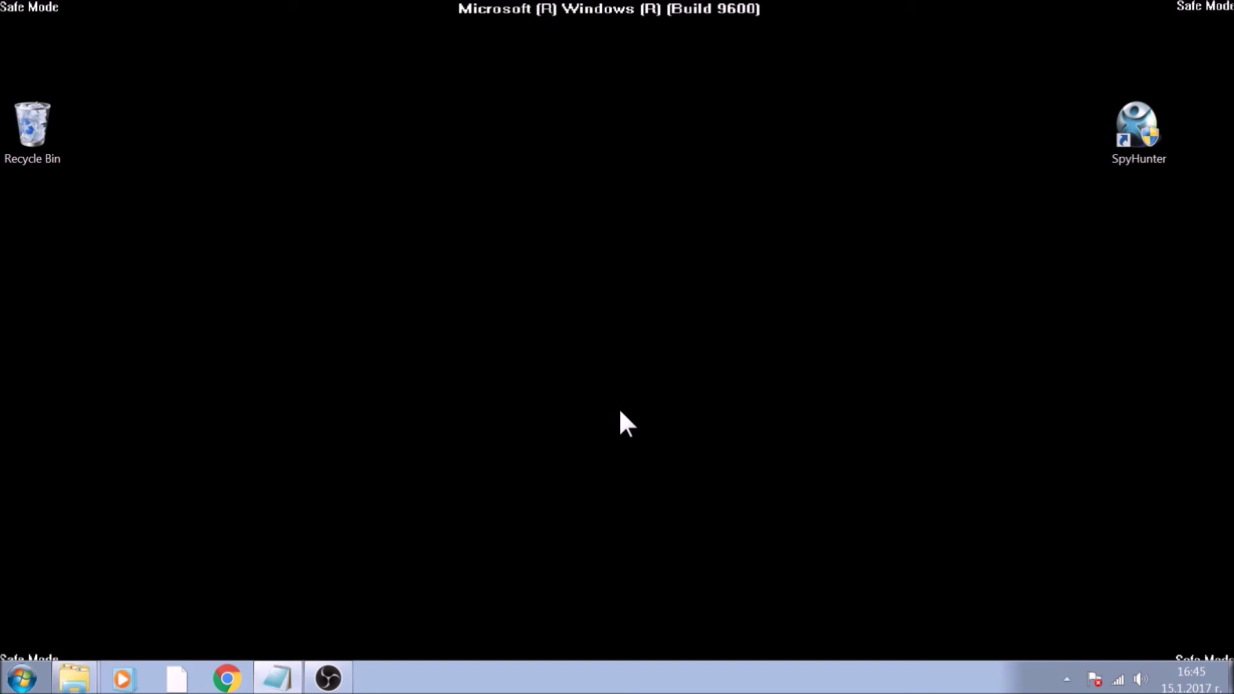
# Step: Launch SpyHunter 4 from its desktop icon
pyautogui.doubleClick(1118, 132)
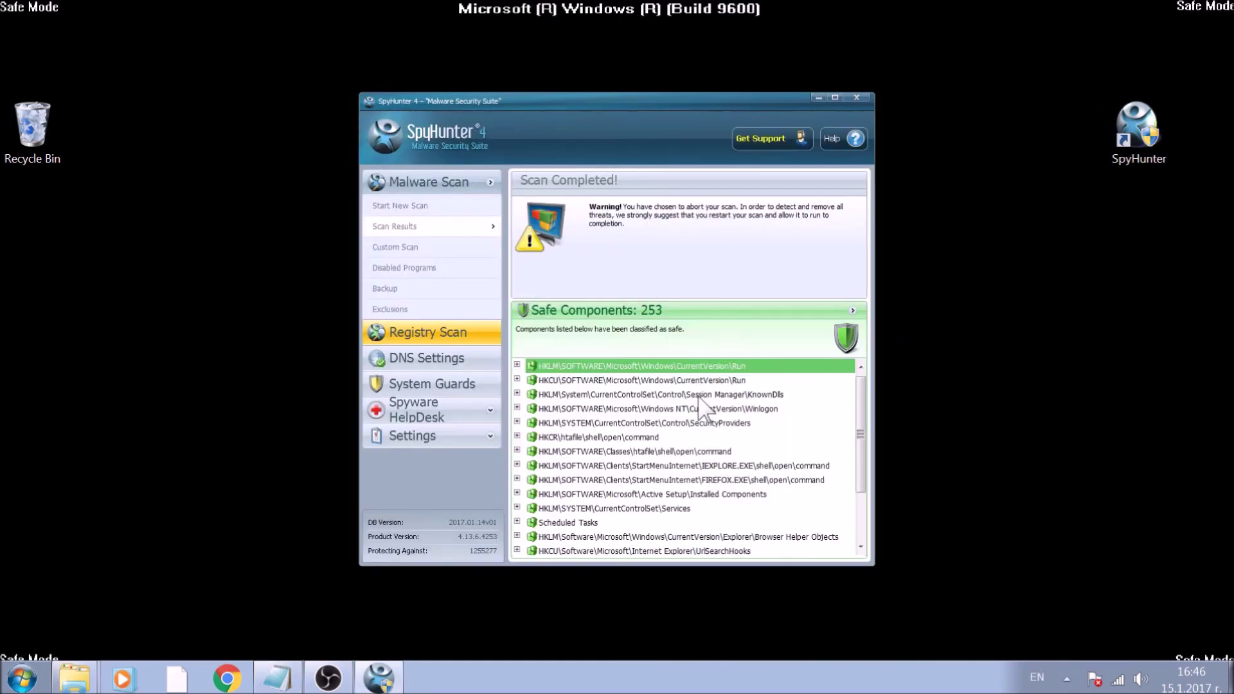
# Step: Start a SpyHunter 4 Quick Scan of the computer from the Start New Scan page
pyautogui.click(412, 204)
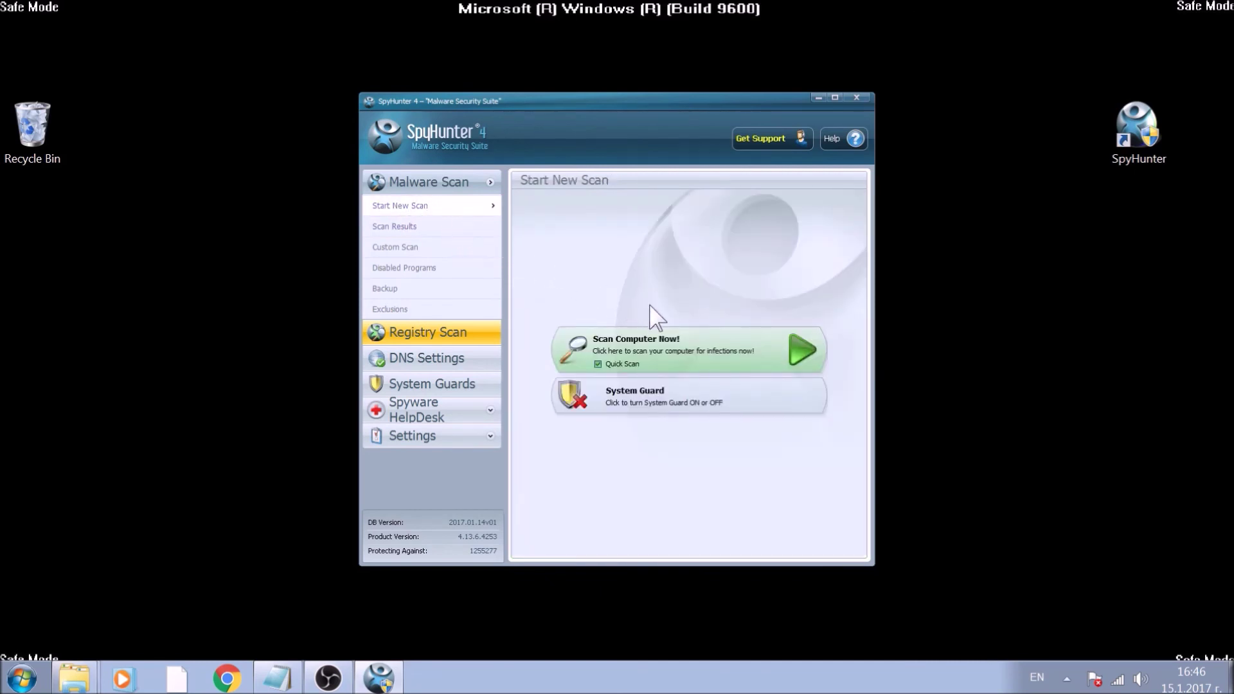
pyautogui.click(680, 358)
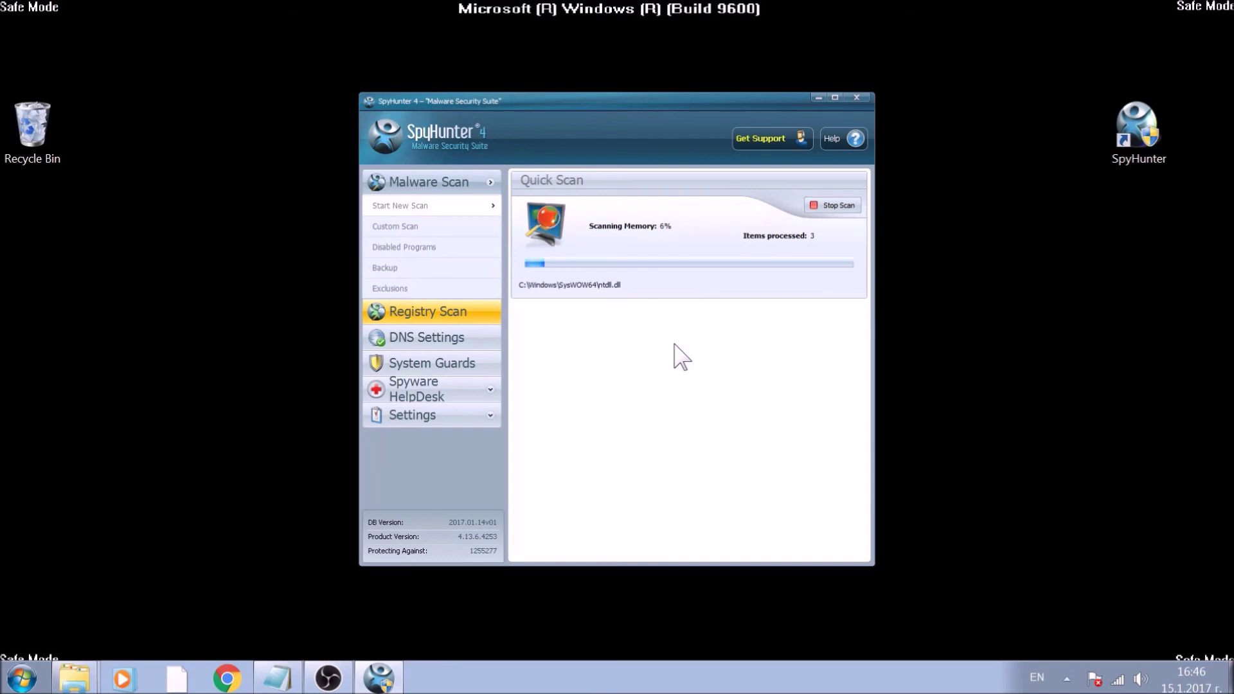